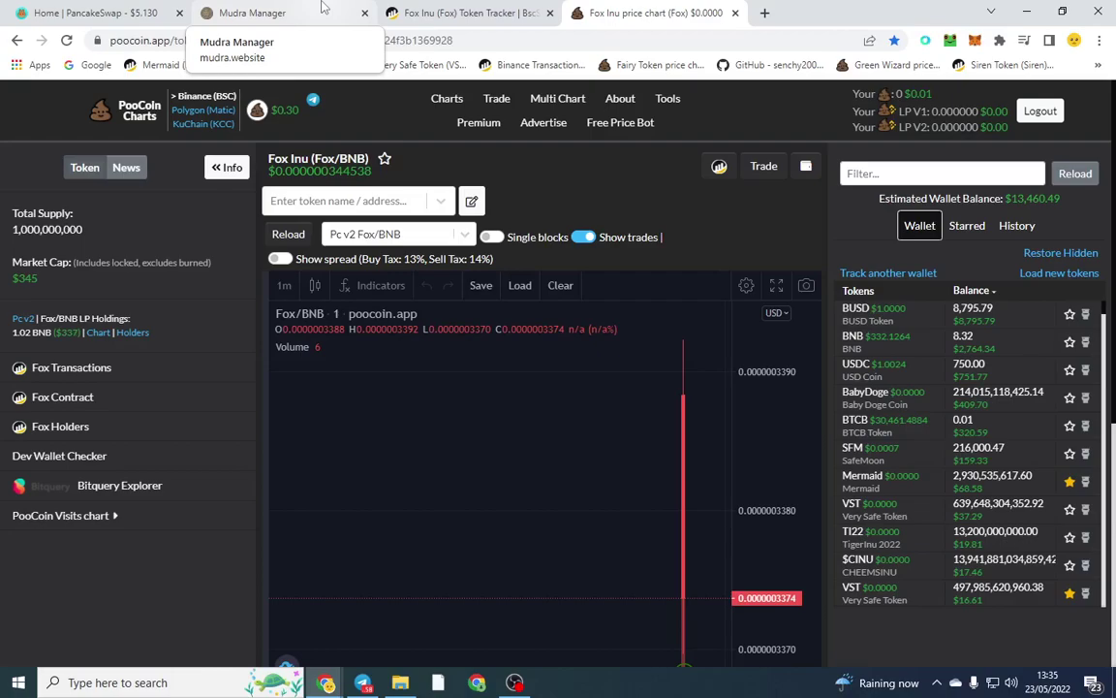
# On Mudra Manager, withdraw the maximum amount of the unlocked Fox/WBNB LP tokens from Lock 10 and approve the transaction in MetaMask
pyautogui.click(324, 8)
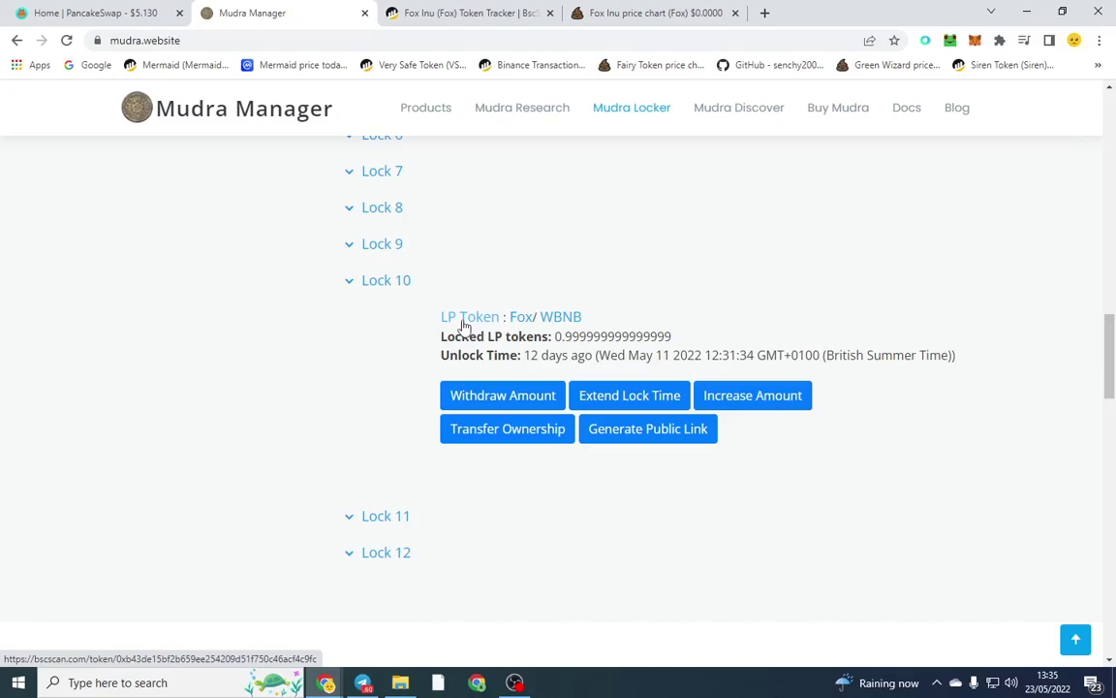
pyautogui.moveTo(508, 356); pyautogui.dragTo(593, 354)
pyautogui.click(600, 354)
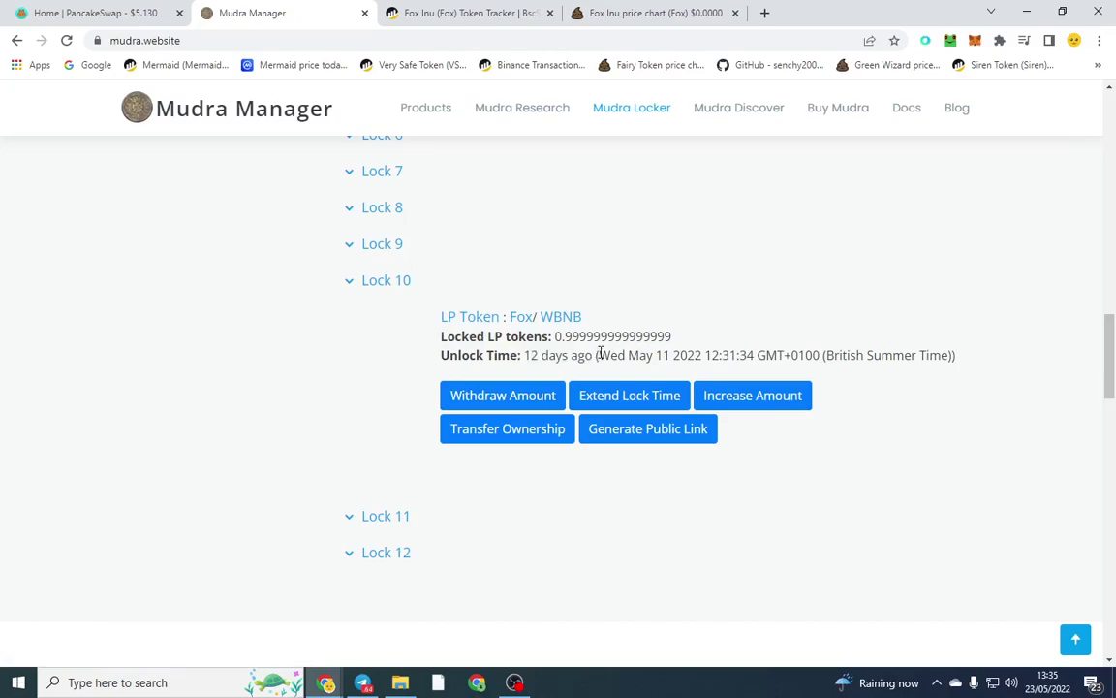
pyautogui.click(535, 400)
pyautogui.click(787, 509)
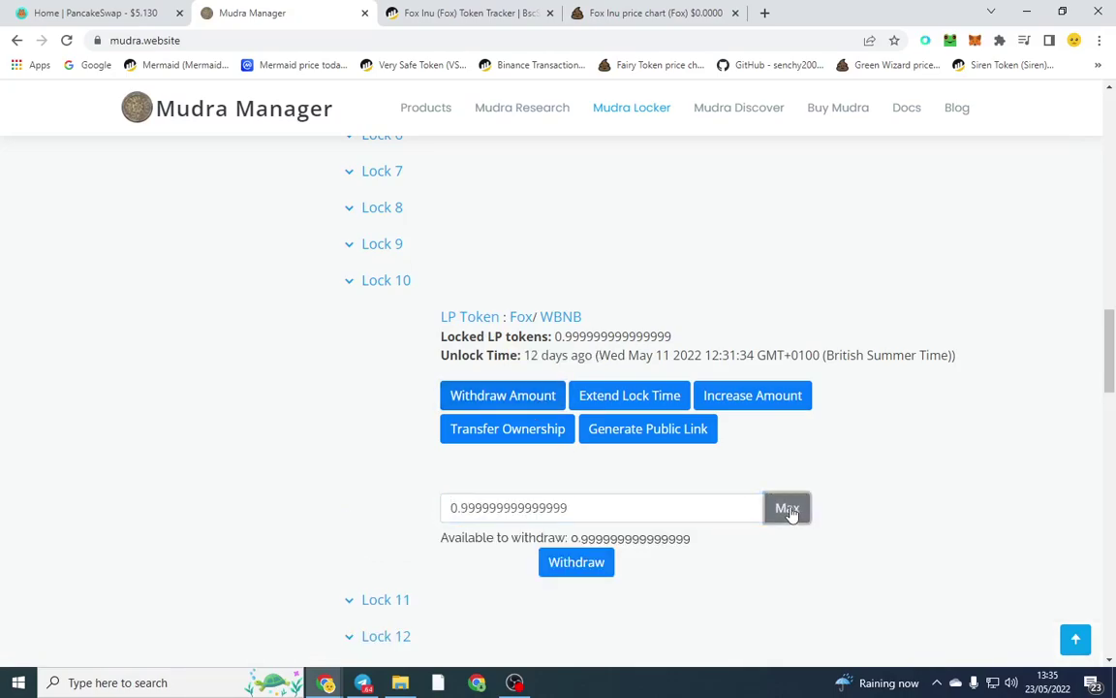
pyautogui.click(581, 570)
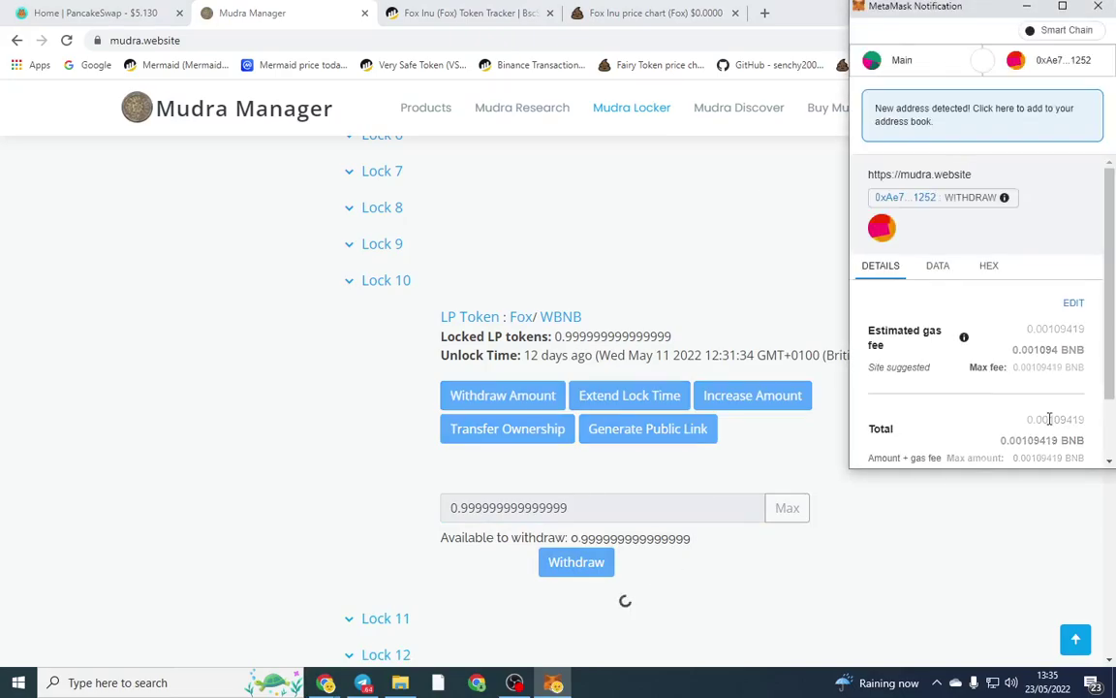
pyautogui.scroll(-3, 1050, 426)
pyautogui.click(1053, 444)
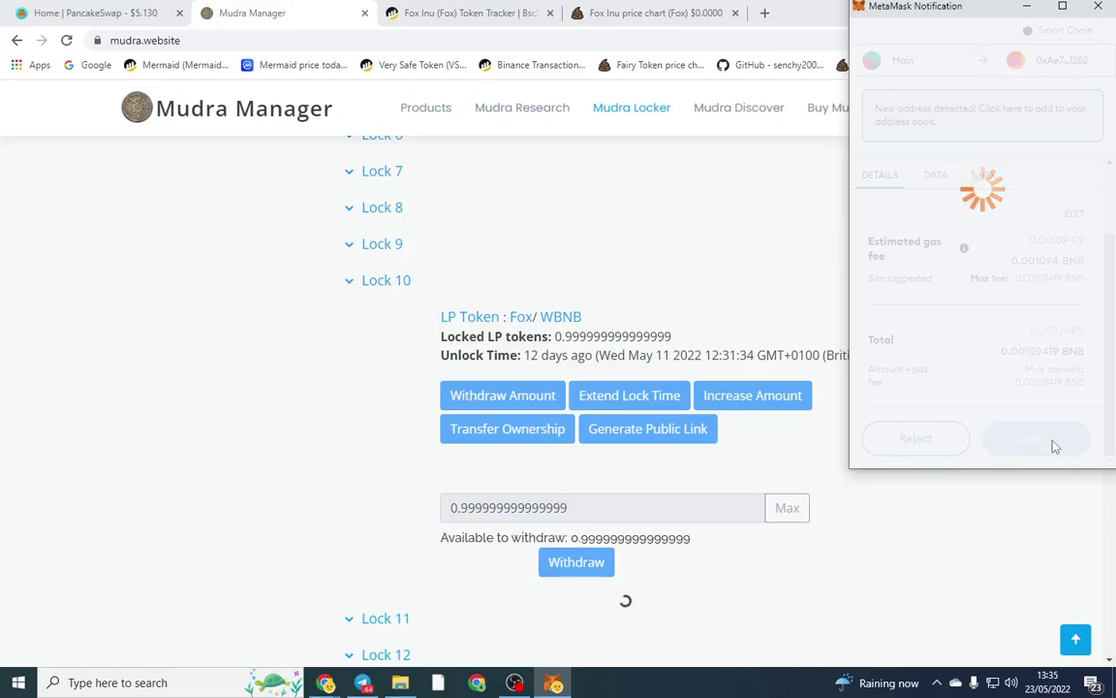
# Copy the Fox Inu token's contract address from the web address of its PooCoin chart page
pyautogui.click(104, 10)
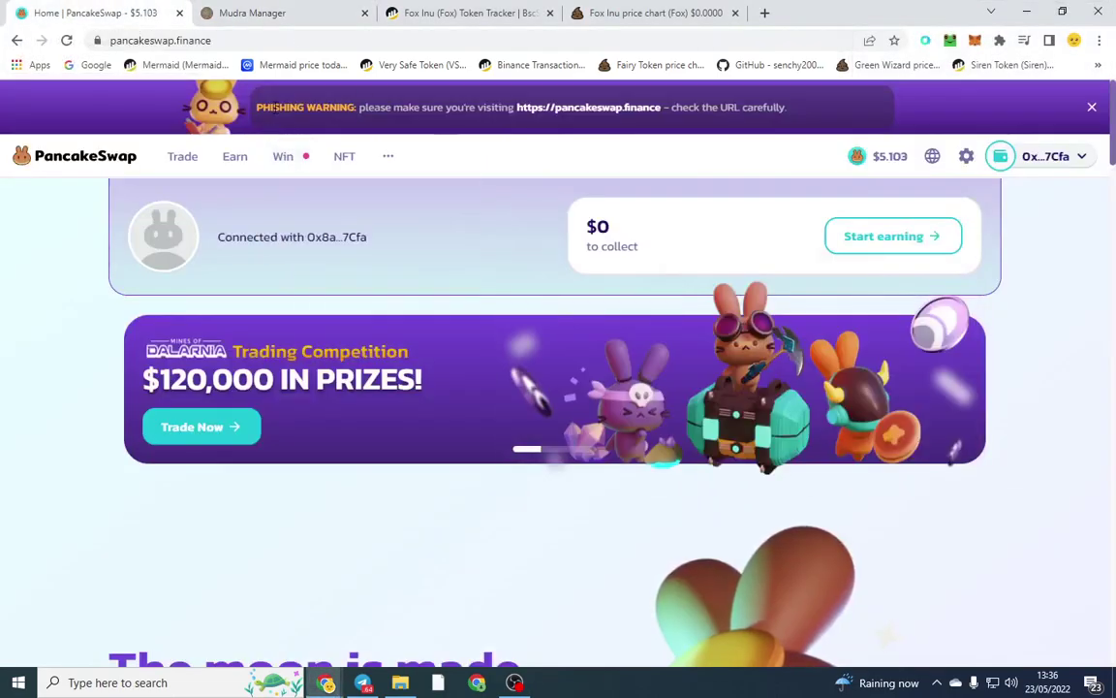
pyautogui.click(610, 12)
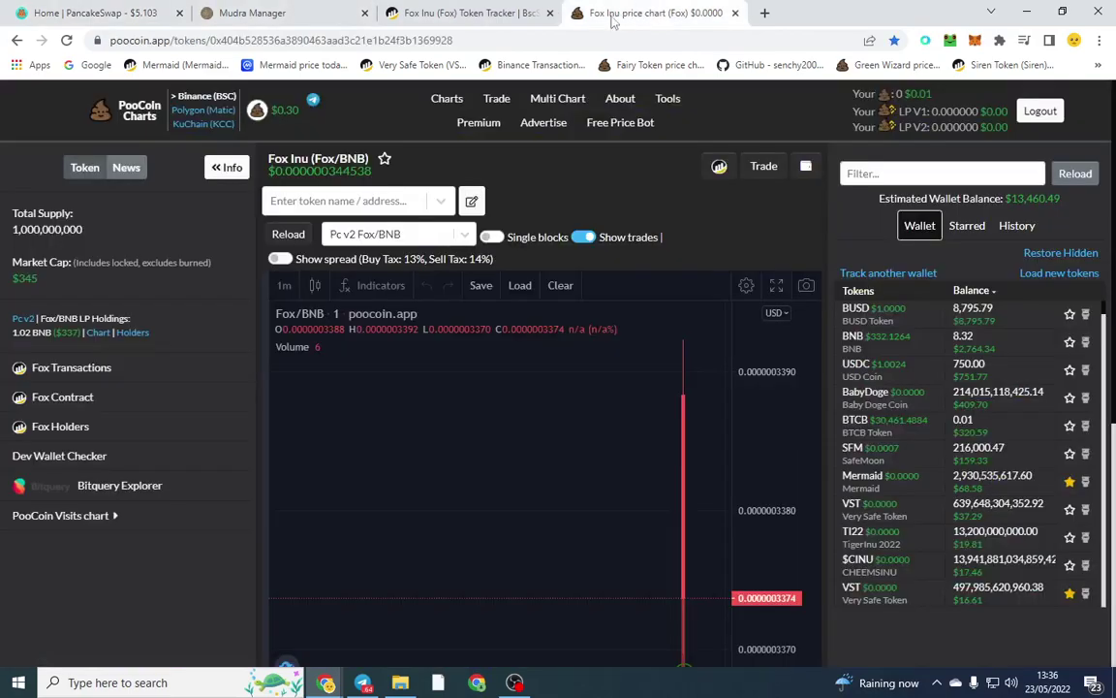
pyautogui.moveTo(211, 40); pyautogui.dragTo(488, 40)
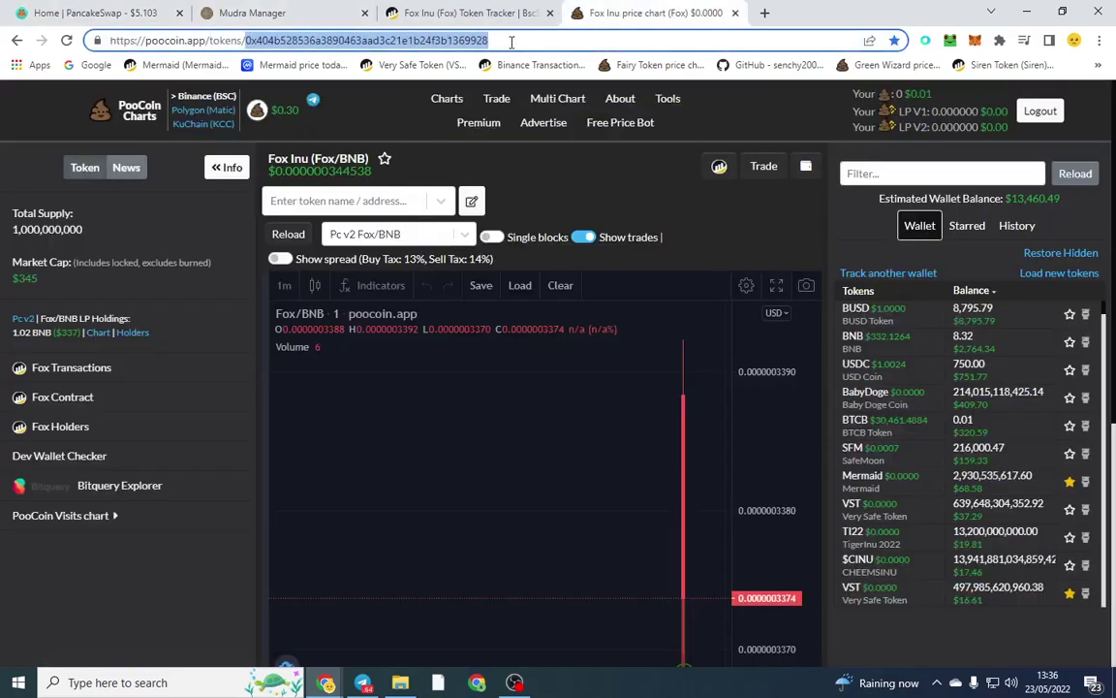
pyautogui.rightClick(363, 39)
pyautogui.click(457, 118)
# On PancakeSwap, go to the liquidity section and open the form for finding other LP tokens
pyautogui.hotkey('ctrl', '1')
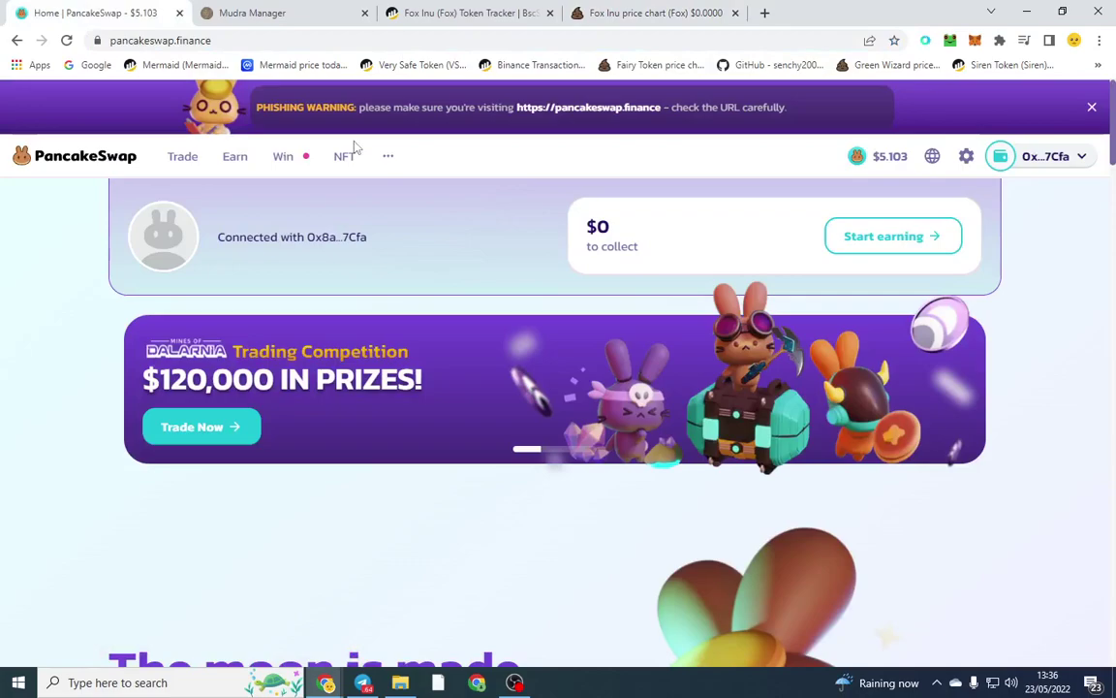
pyautogui.moveTo(181, 158)
pyautogui.click(212, 272)
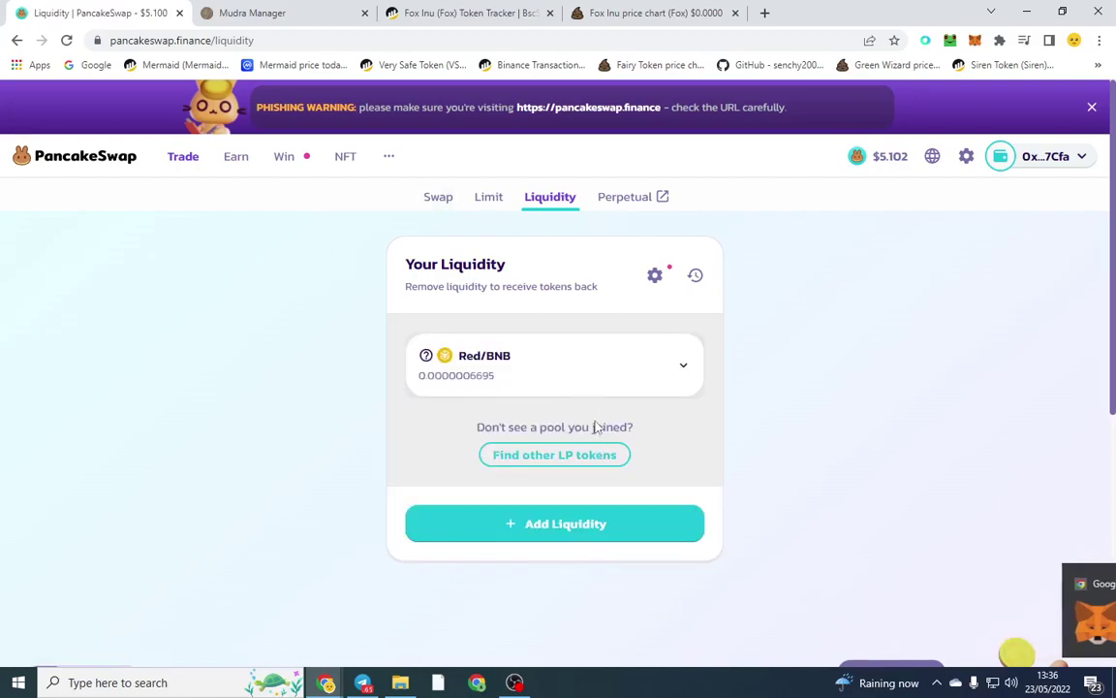
pyautogui.scroll(-5, 582, 450)
pyautogui.click(558, 383)
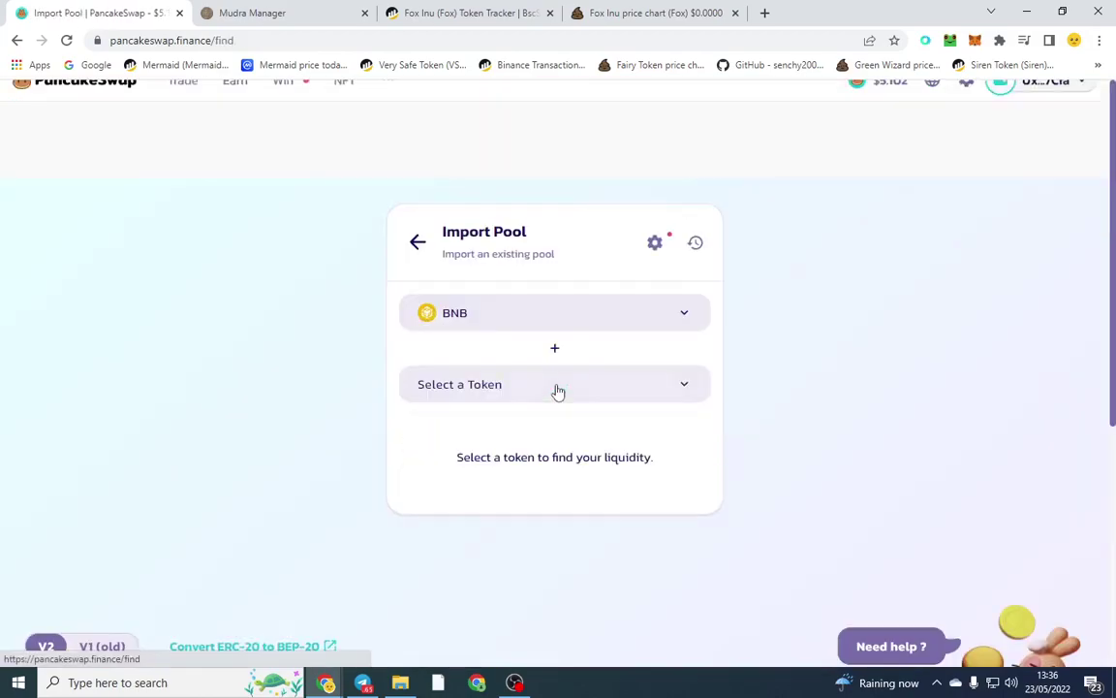
# Import the Fox token by its copied contract address, accepting the risk notice, and pair it with BNB
pyautogui.click(516, 388)
pyautogui.hotkey('ctrl', 'v')
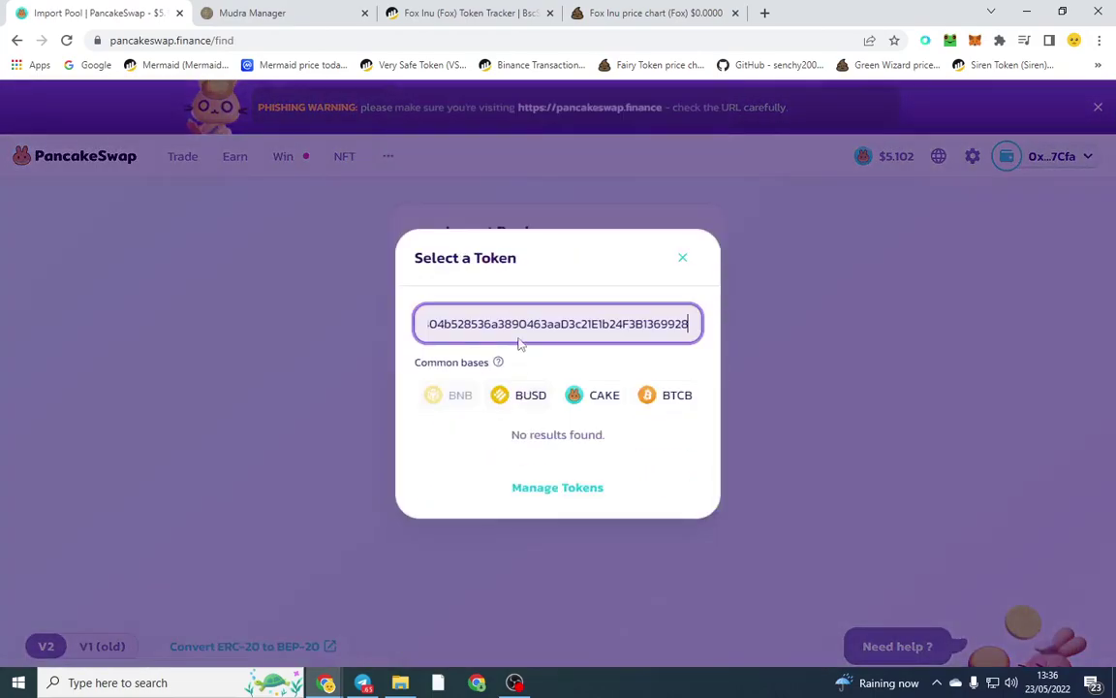
pyautogui.click(648, 444)
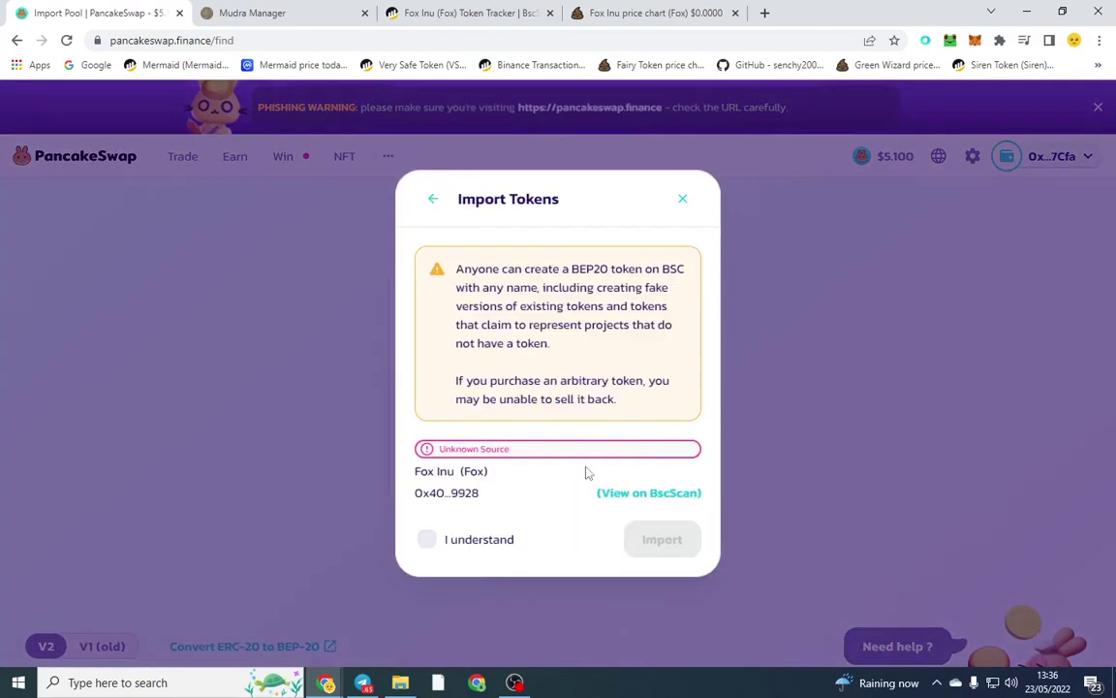
pyautogui.click(484, 542)
pyautogui.click(655, 544)
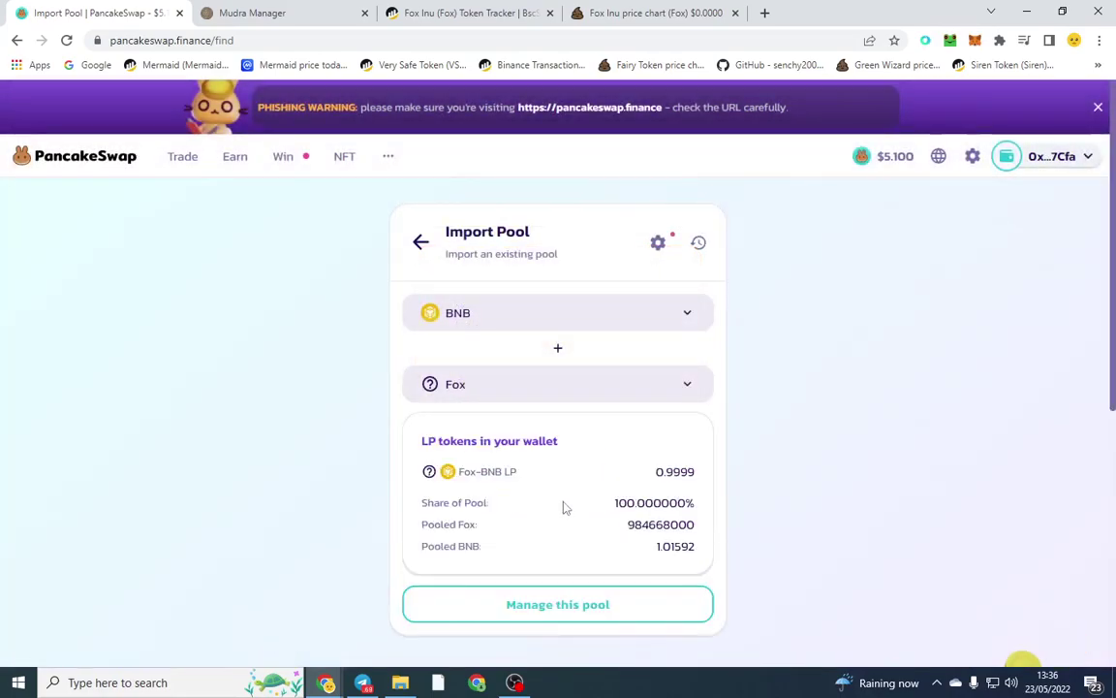
# Open the Fox/BNB pool for liquidity removal and set the amount to remove to 100%
pyautogui.click(589, 609)
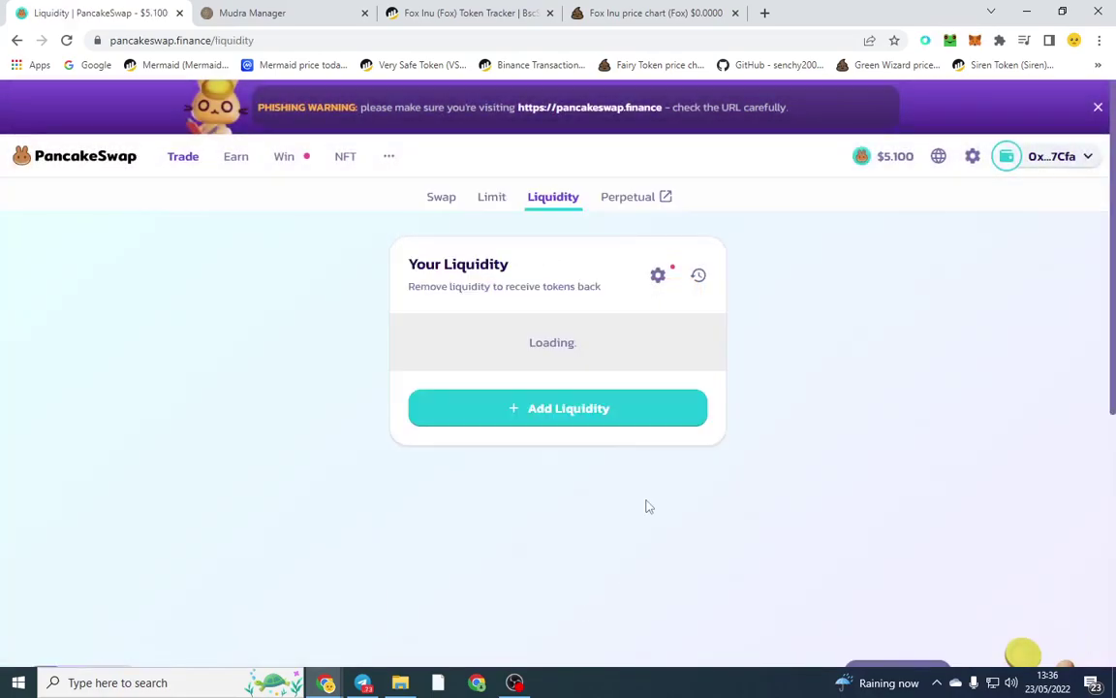
pyautogui.scroll(-5, 615, 449)
pyautogui.scroll(5, 588, 412)
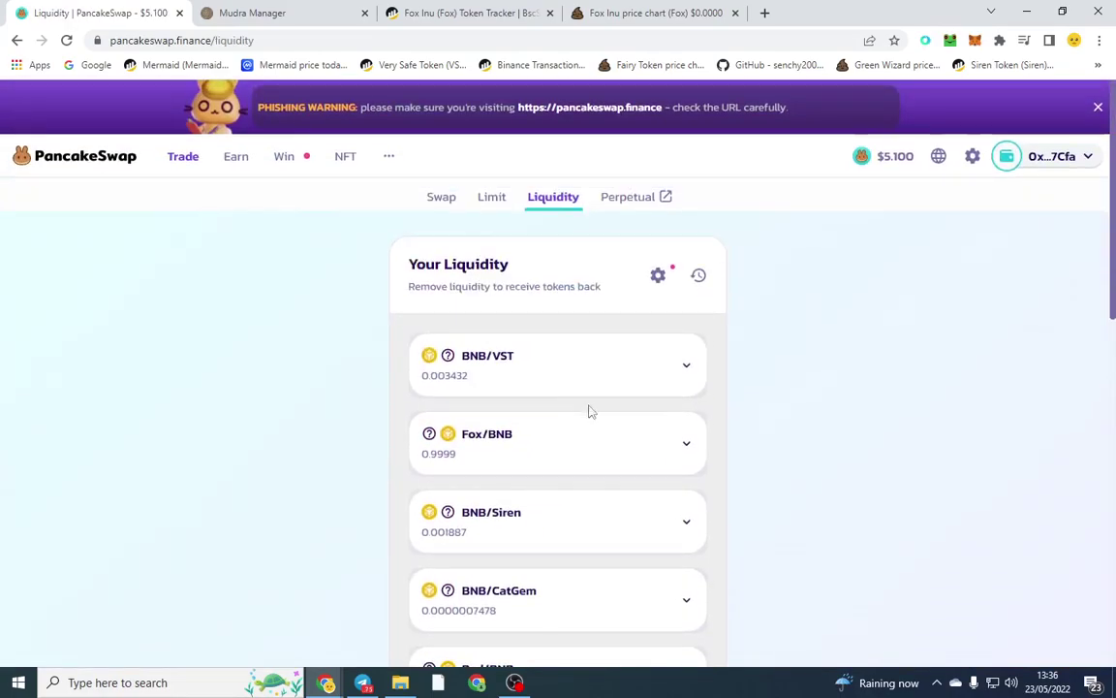
pyautogui.click(536, 451)
pyautogui.click(568, 578)
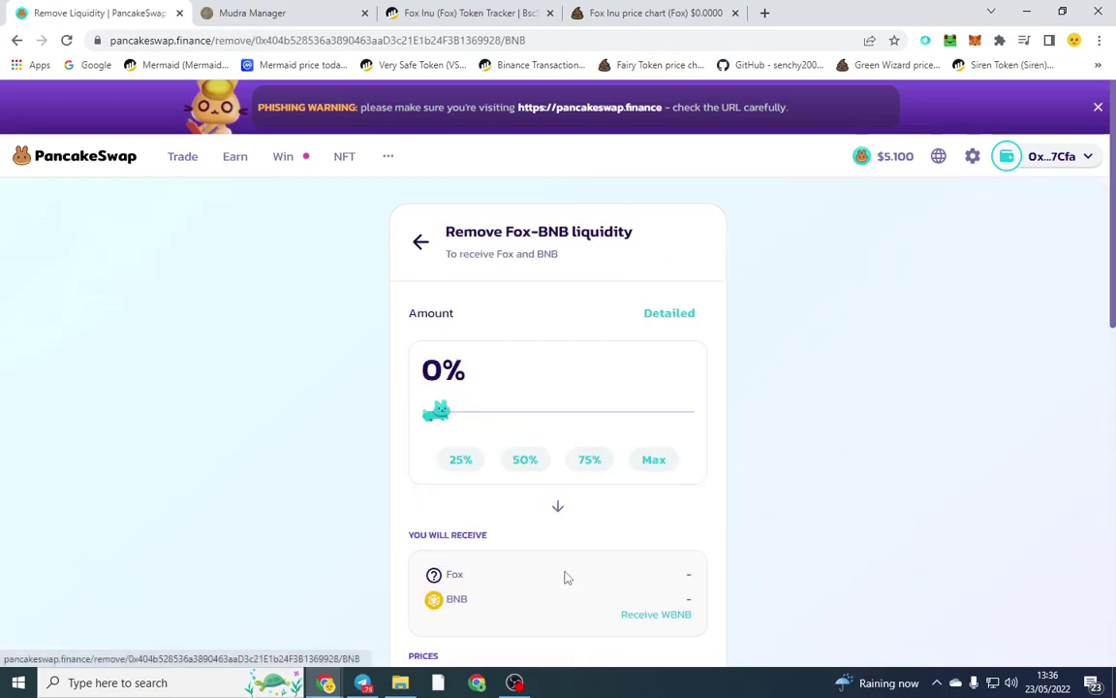
pyautogui.scroll(-2, 640, 455)
pyautogui.click(653, 304)
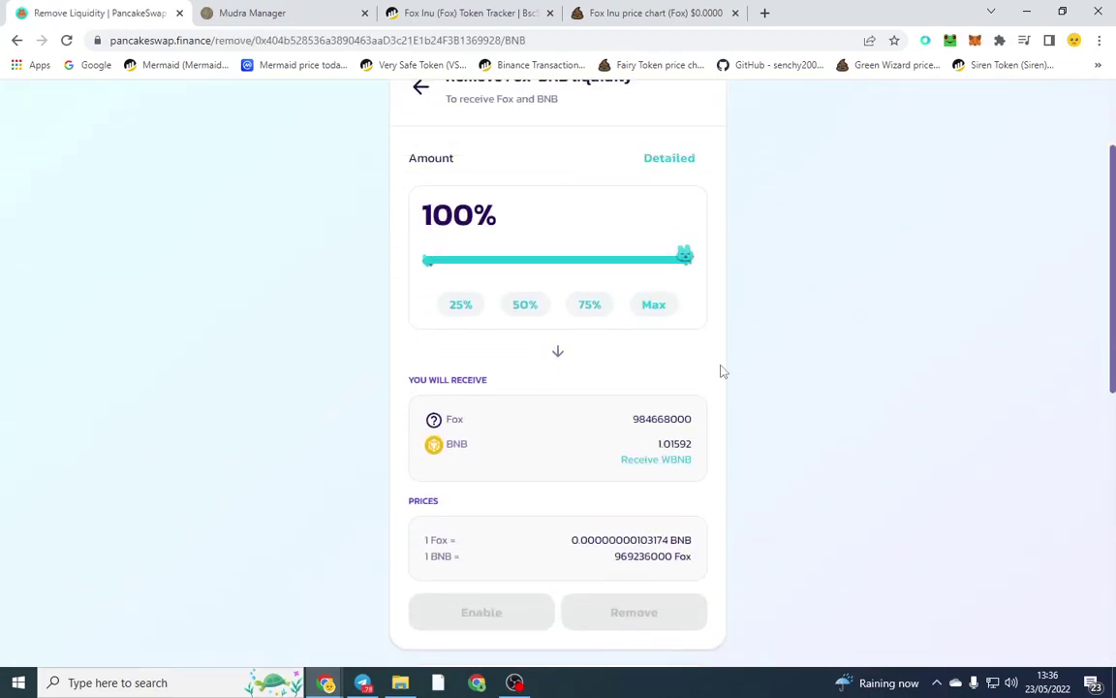
# Choose to receive WBNB instead of BNB, and request enabling the removal but cancel the MetaMask signature request
pyautogui.scroll(-1, 730, 376)
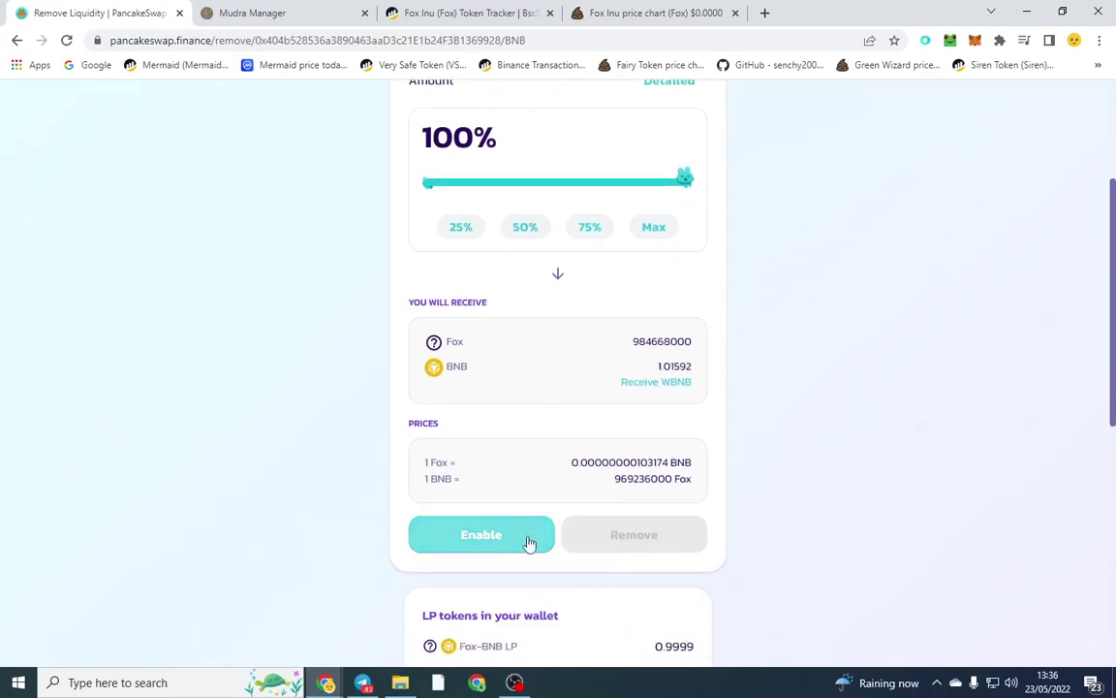
pyautogui.click(656, 381)
pyautogui.scroll(-3, 775, 465)
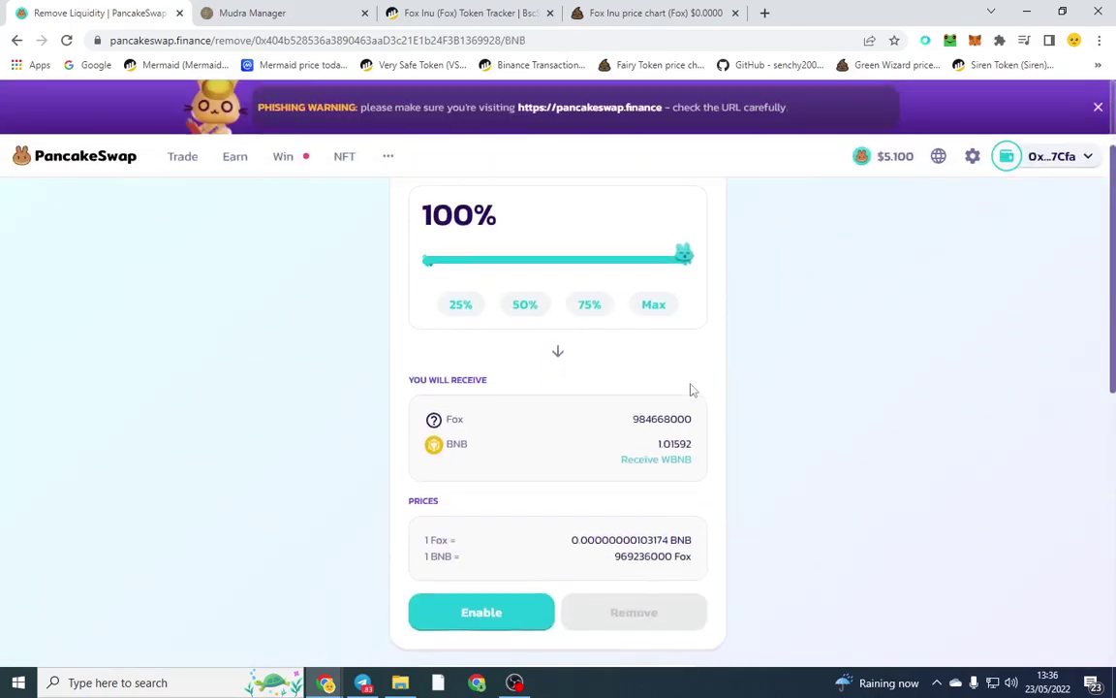
pyautogui.scroll(-3, 758, 436)
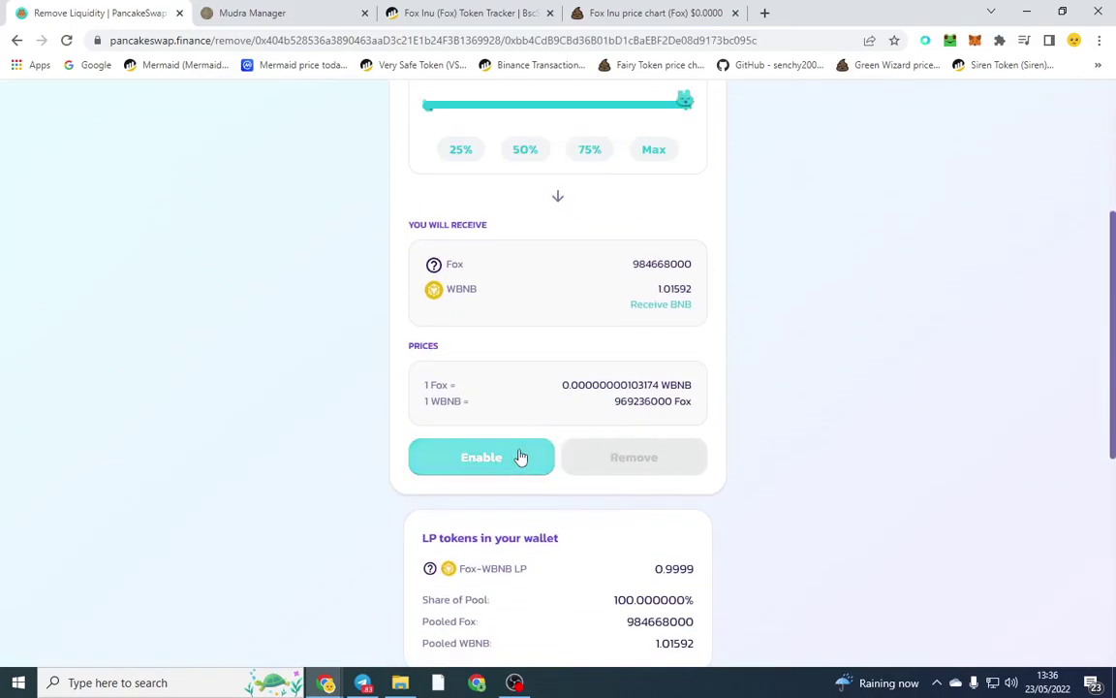
pyautogui.click(520, 456)
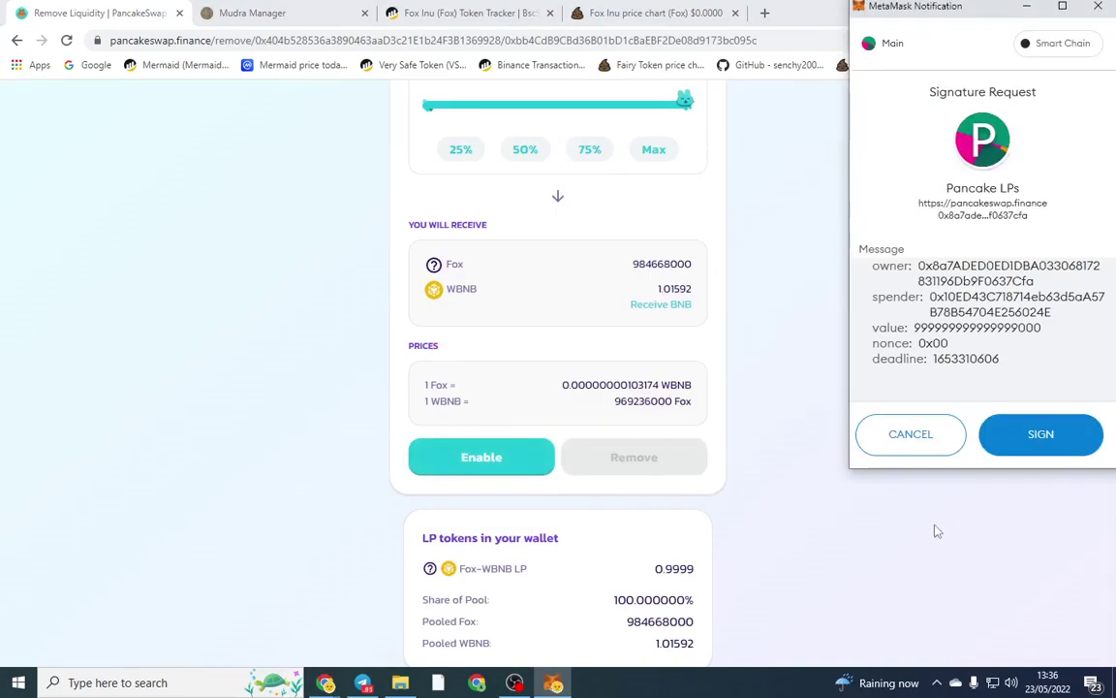
pyautogui.click(922, 441)
# On BscScan, open the Fox Inu contract's write functions and connect the wallet through Web3
pyautogui.click(449, 13)
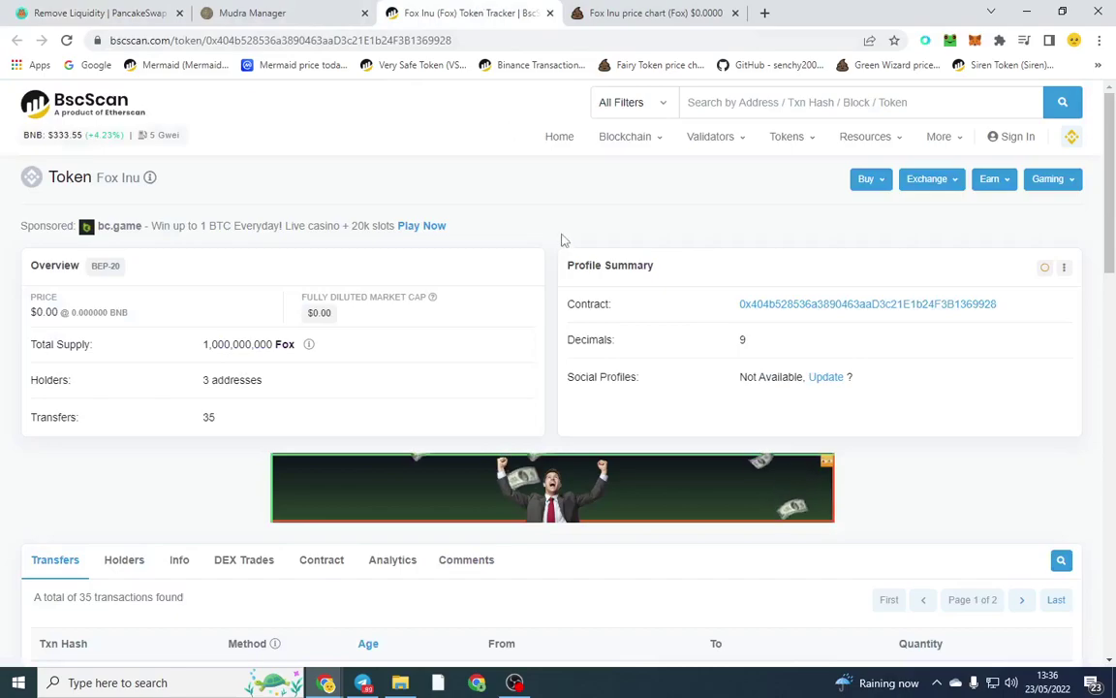
pyautogui.scroll(-3, 354, 296)
pyautogui.click(348, 331)
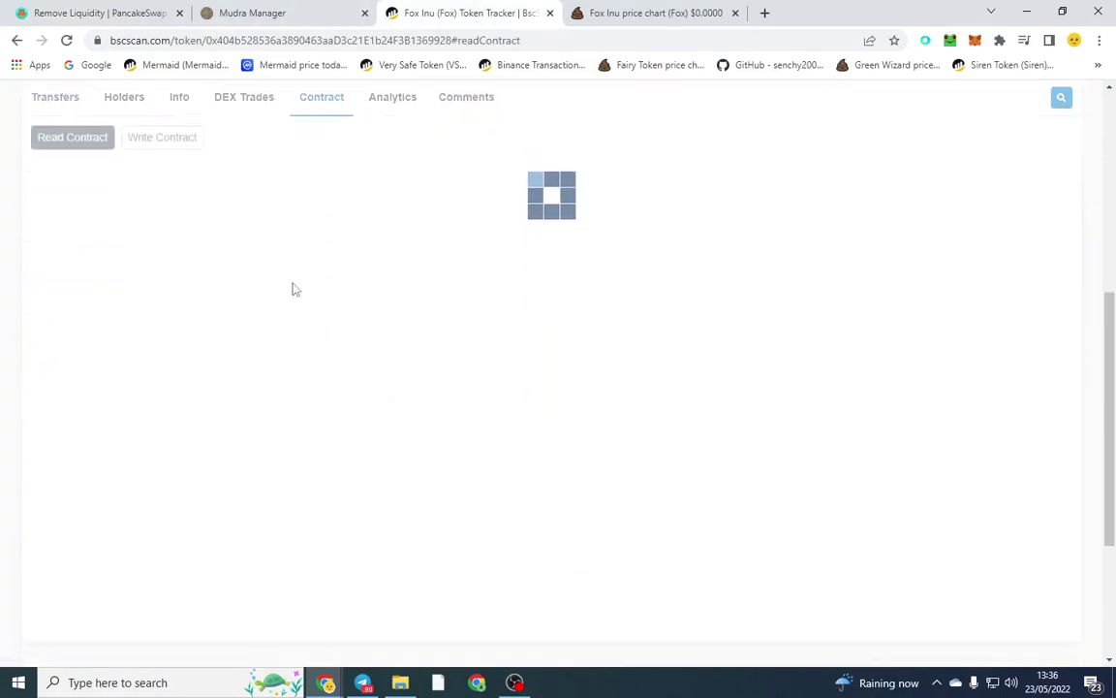
pyautogui.click(161, 145)
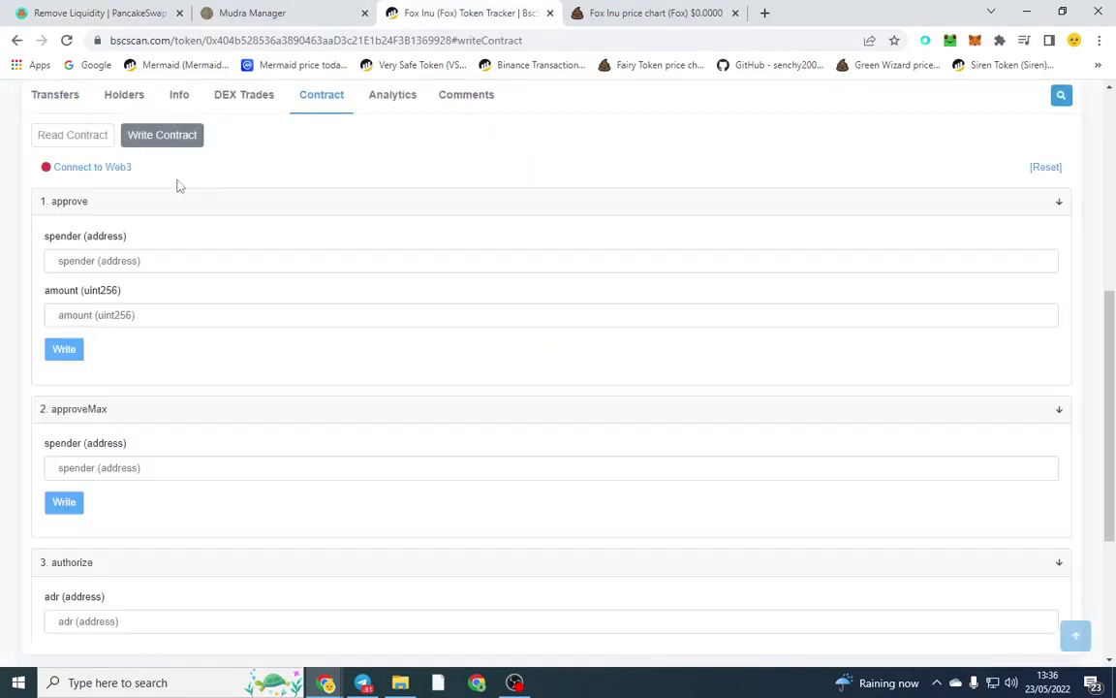
pyautogui.click(103, 169)
pyautogui.click(446, 187)
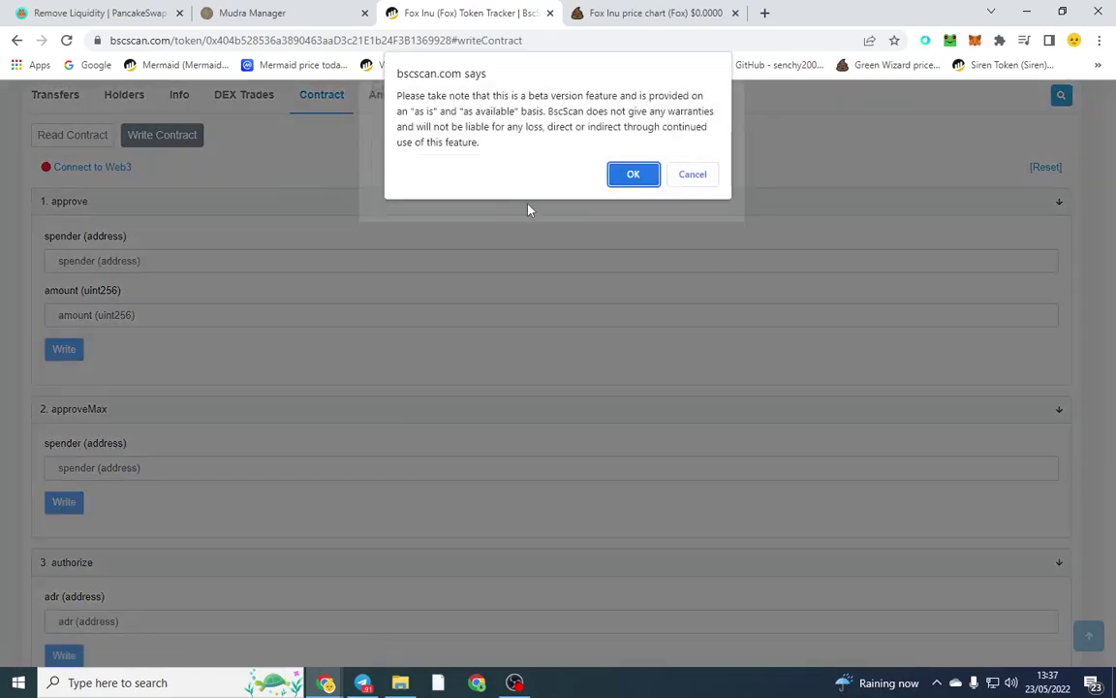
pyautogui.click(616, 182)
# Write 1000 to the contract's setMaxTxPercent_base1000 function and approve the transaction in MetaMask
pyautogui.scroll(-15, 252, 376)
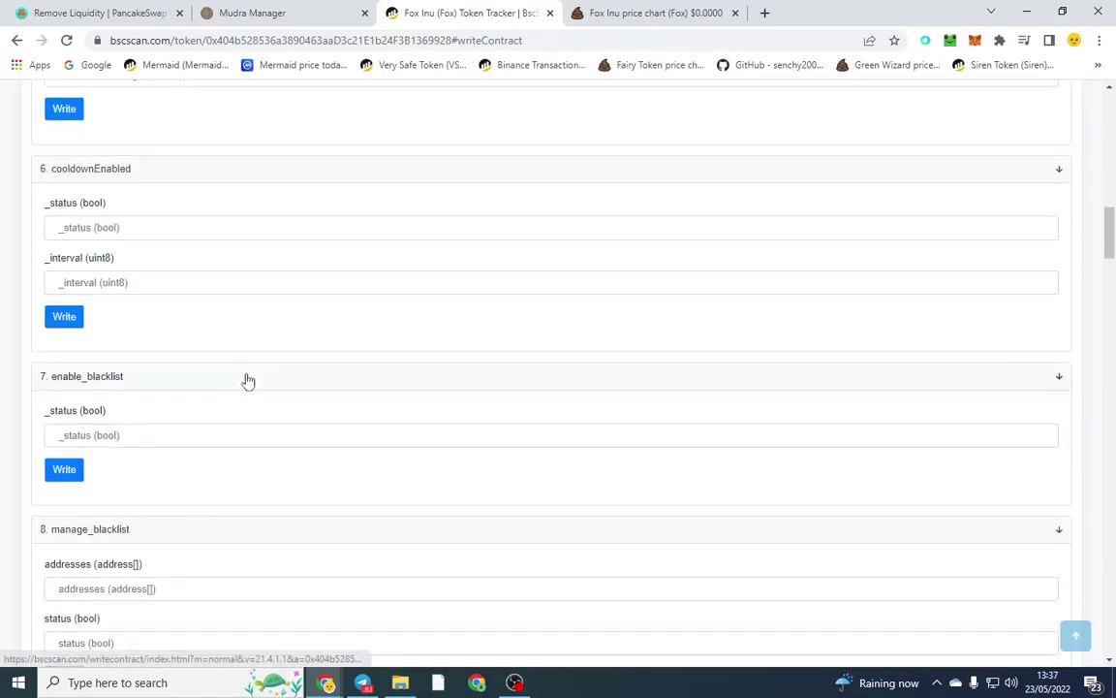
pyautogui.scroll(-5, 243, 381)
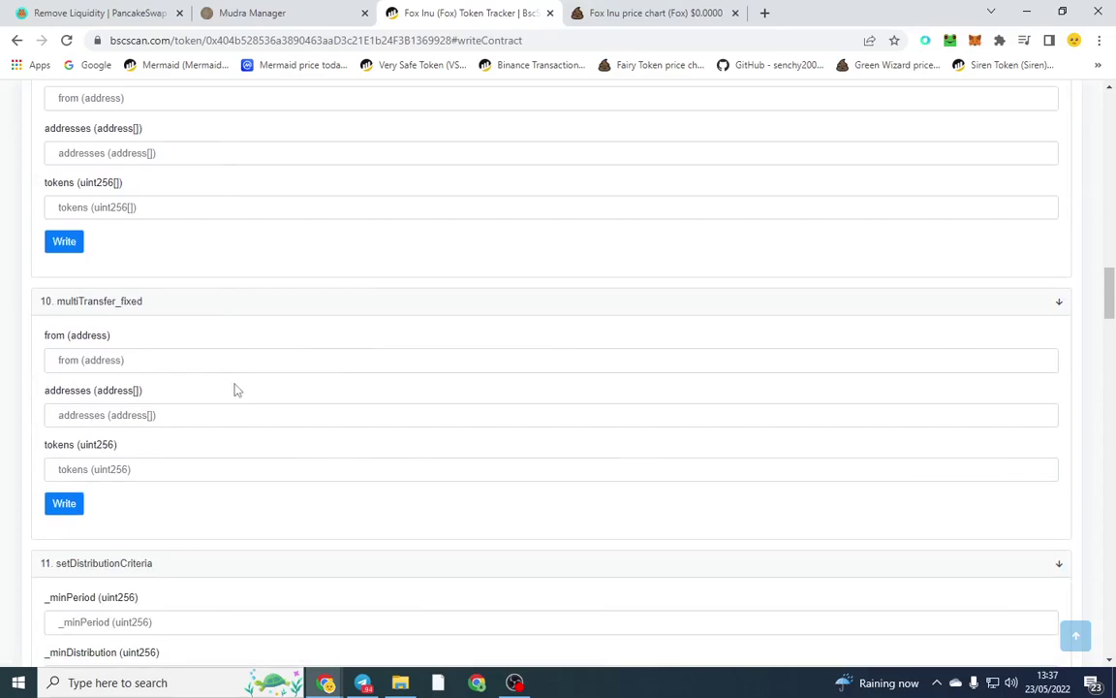
pyautogui.scroll(-5, 237, 390)
pyautogui.scroll(-13, 236, 387)
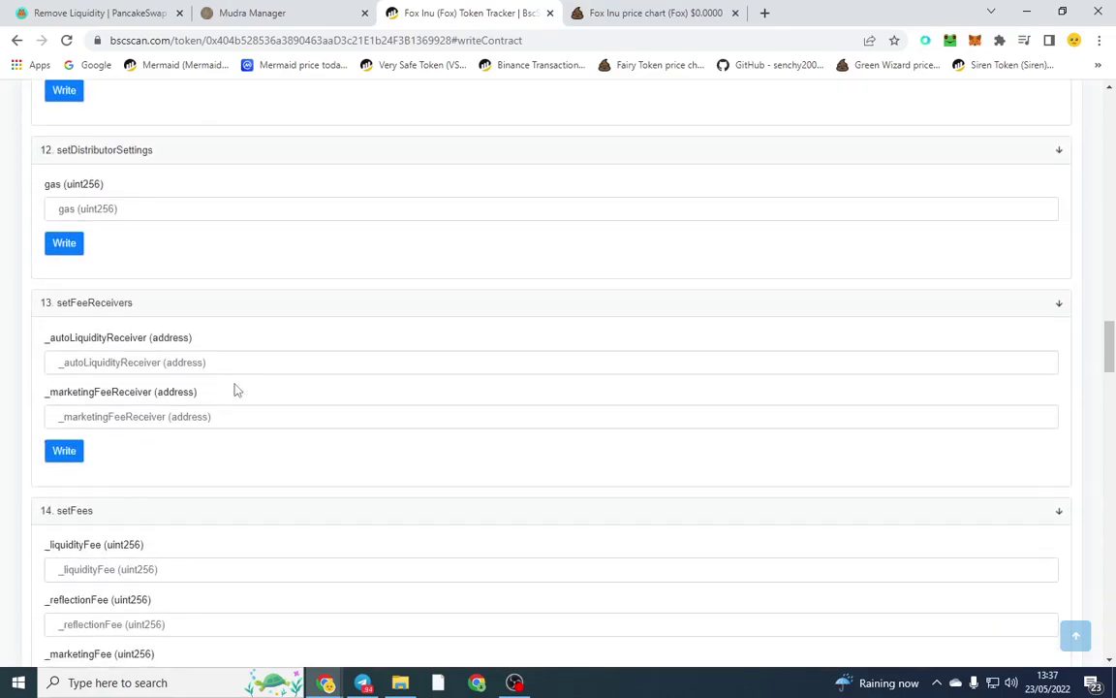
pyautogui.scroll(-11, 232, 387)
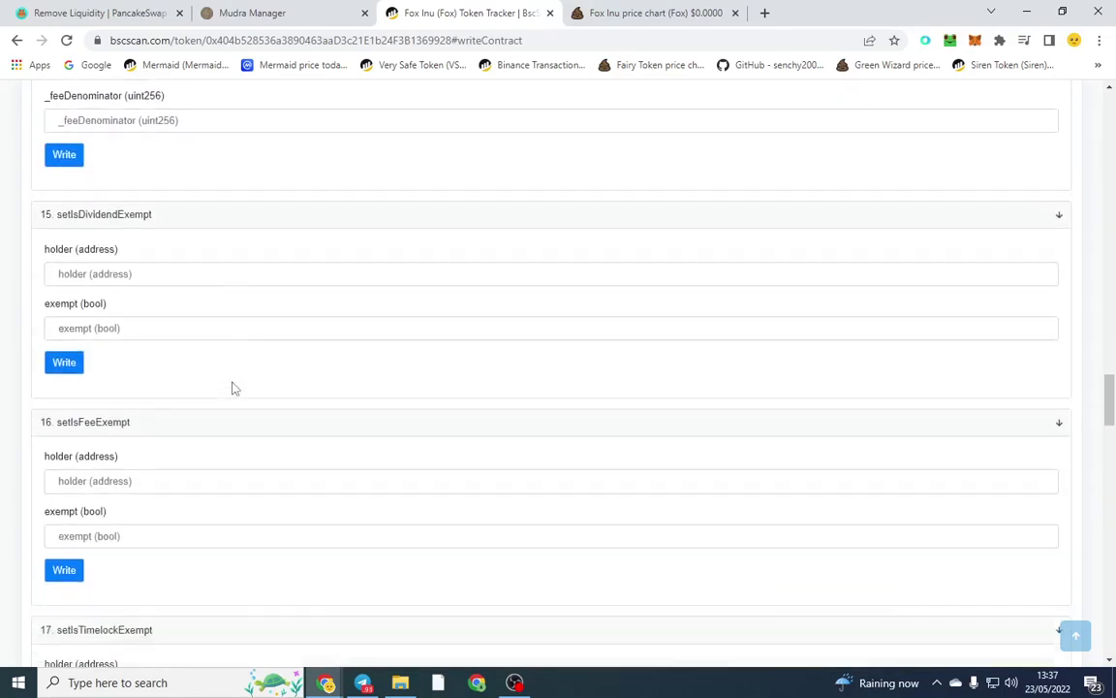
pyautogui.scroll(-1, 233, 388)
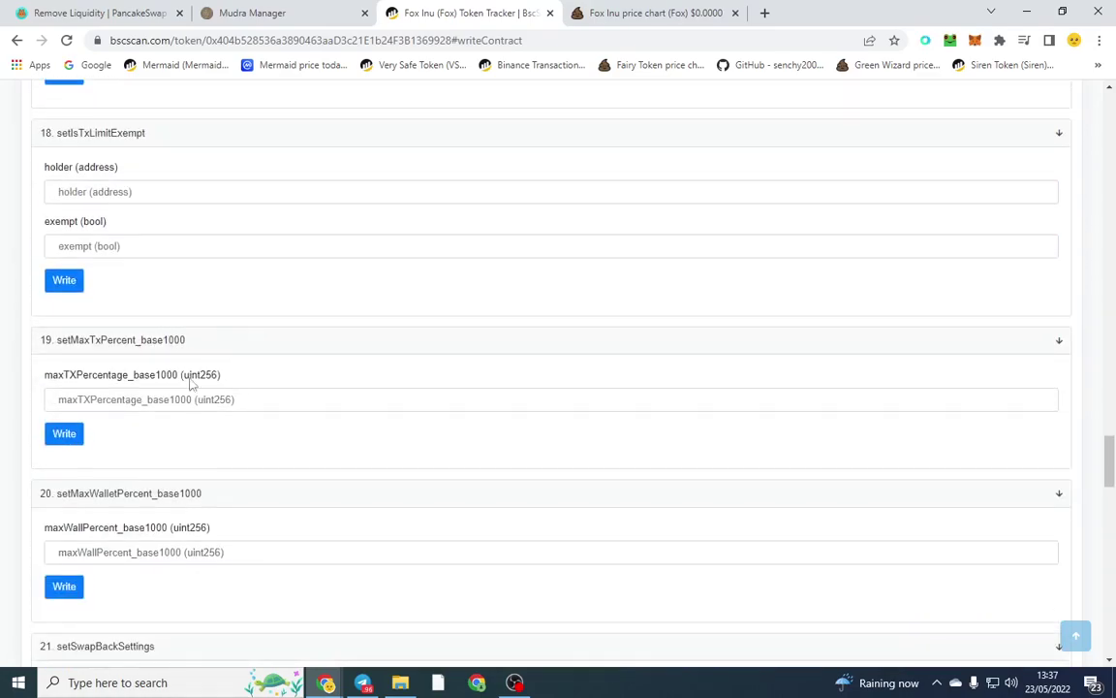
pyautogui.click(144, 395)
pyautogui.write('1000')
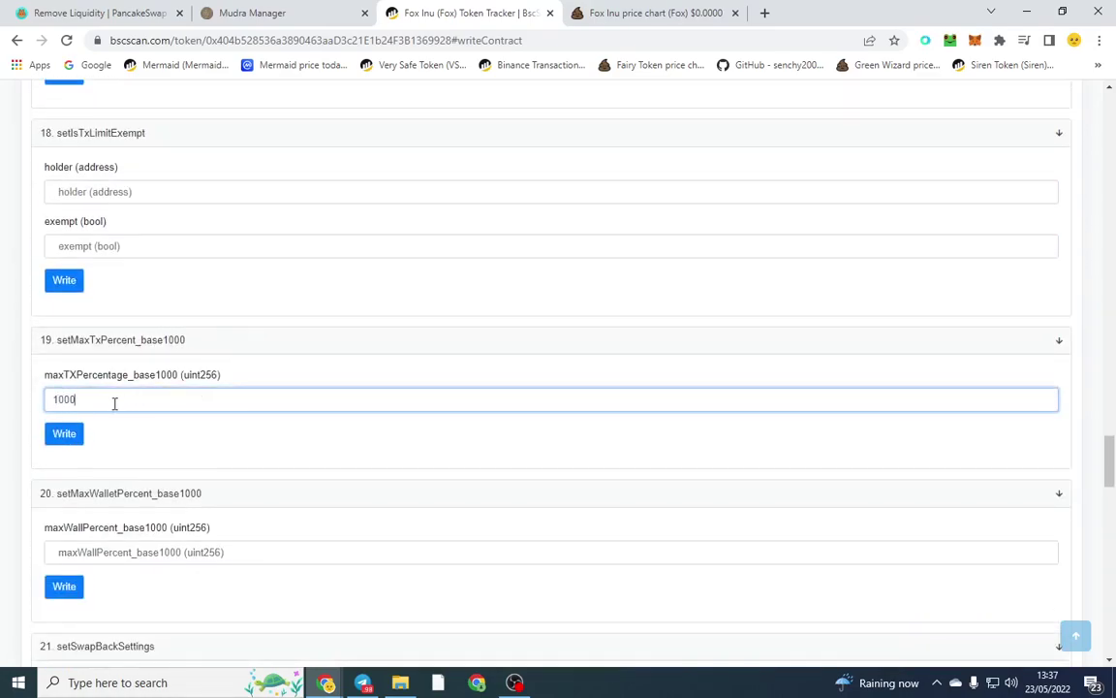
pyautogui.click(57, 436)
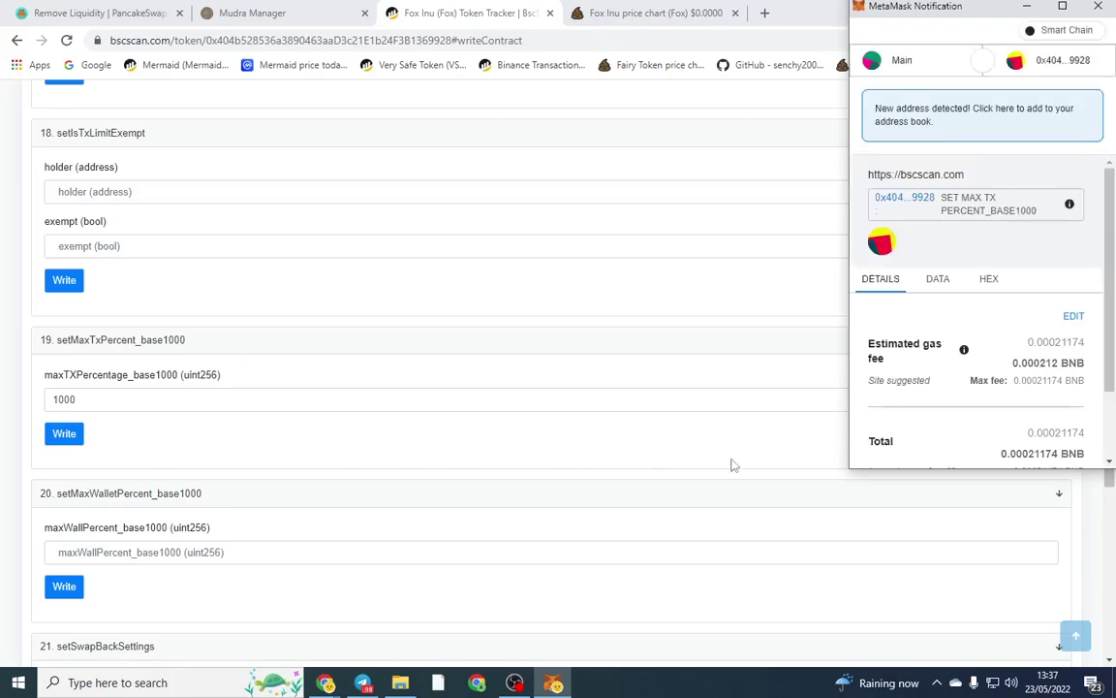
pyautogui.scroll(-1, 1032, 427)
pyautogui.click(1040, 438)
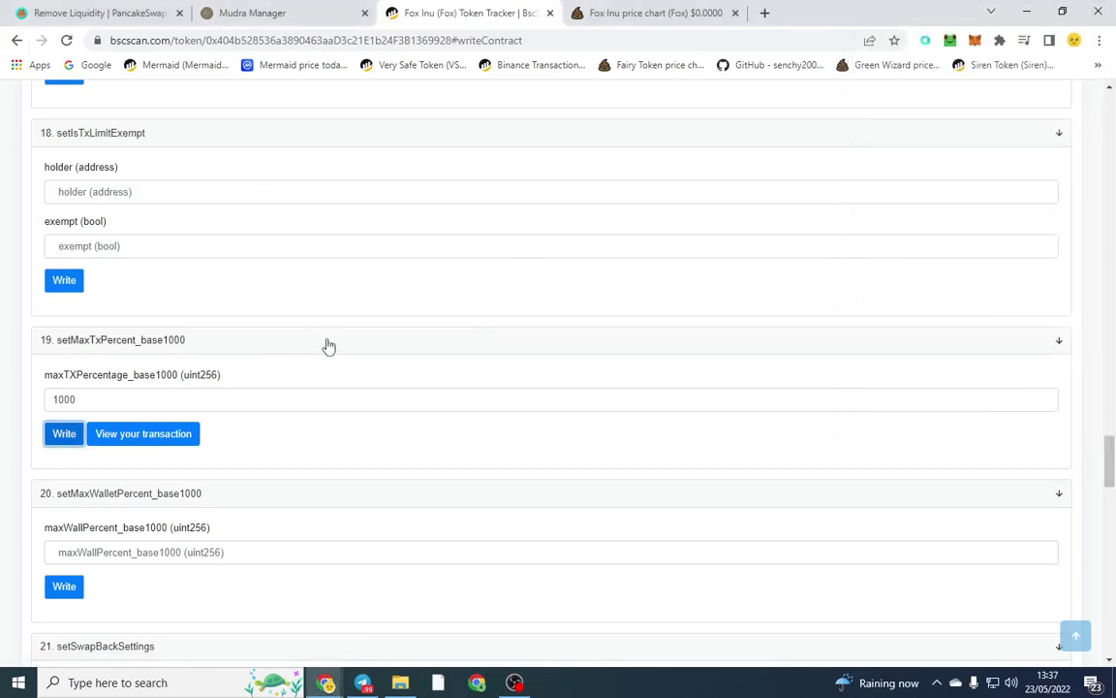
# Return to the Fox/WBNB liquidity removal on PancakeSwap, enable it, and sign the request in MetaMask
pyautogui.click(579, 13)
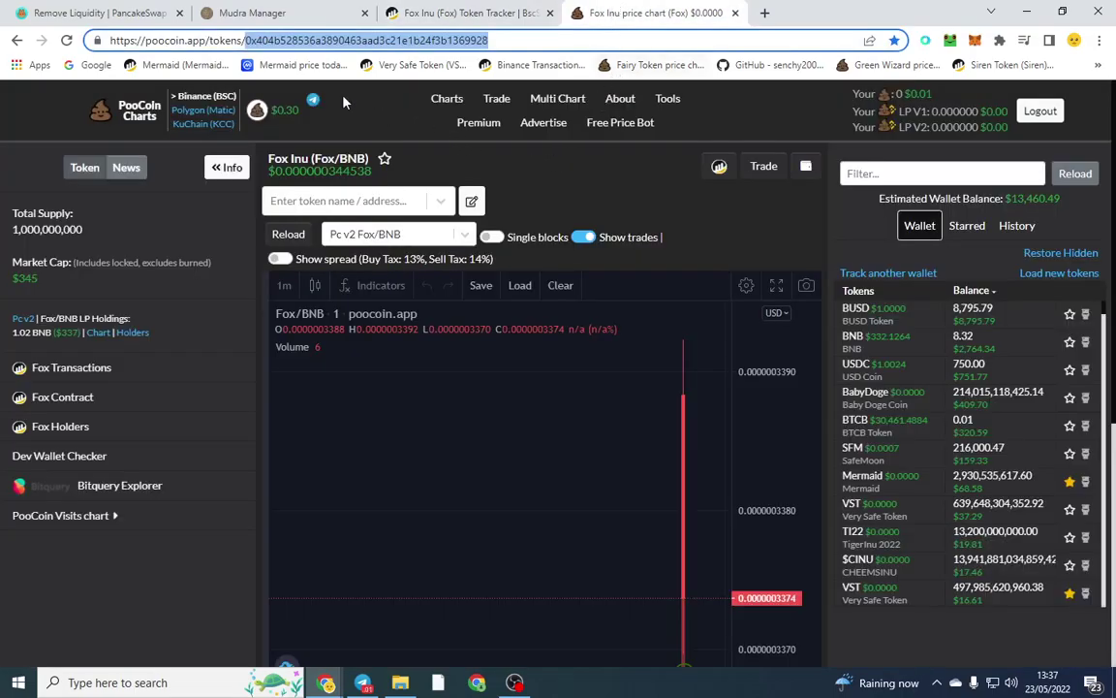
pyautogui.click(113, 7)
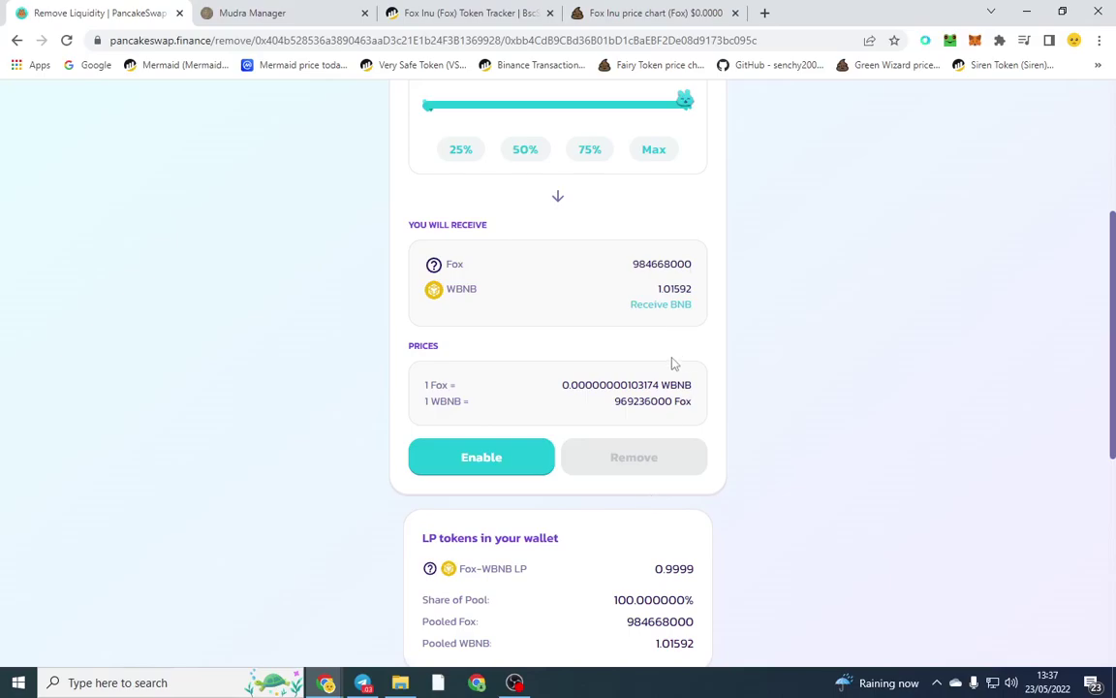
pyautogui.click(503, 459)
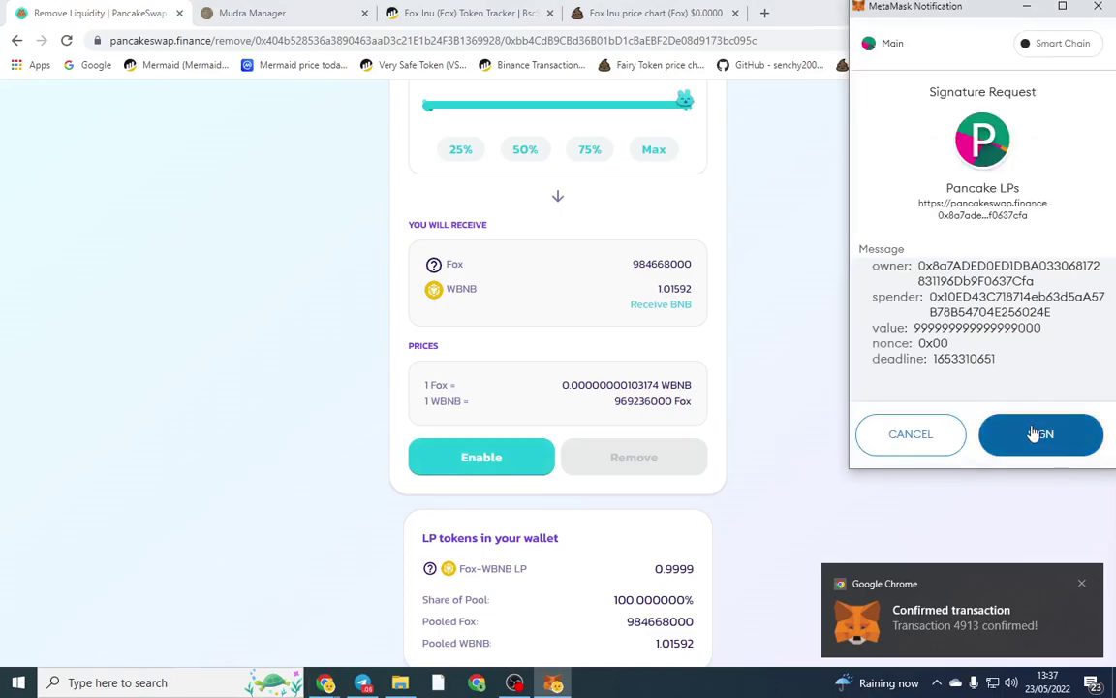
pyautogui.click(1035, 434)
# Remove all of the Fox/WBNB liquidity and confirm the transaction in MetaMask
pyautogui.click(648, 463)
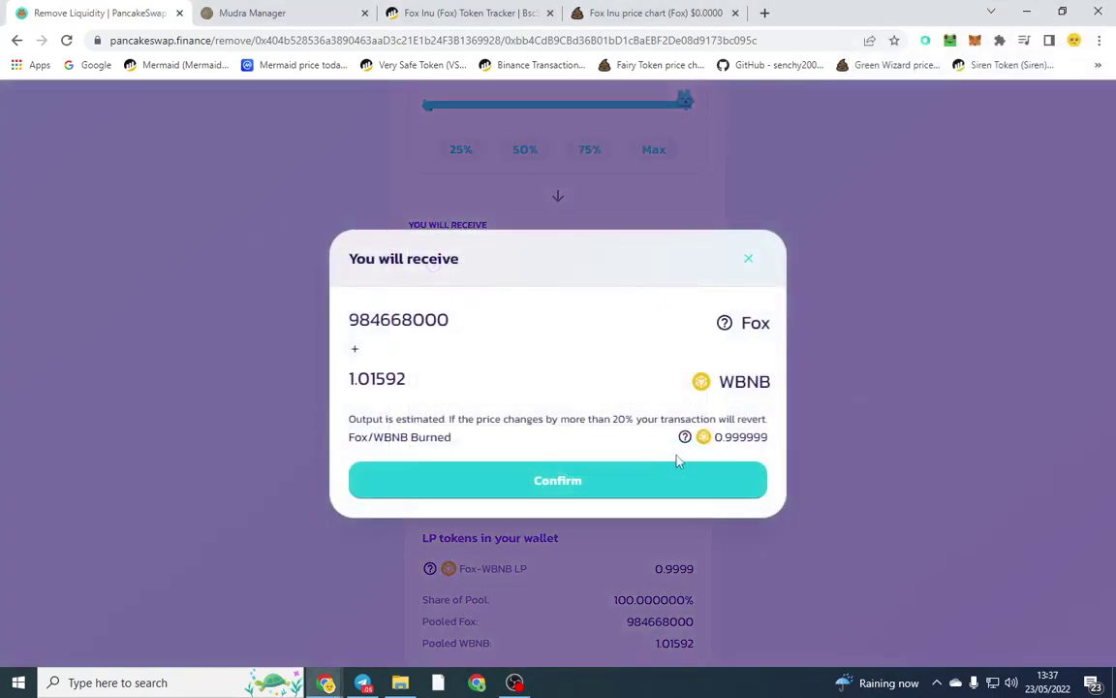
pyautogui.click(578, 494)
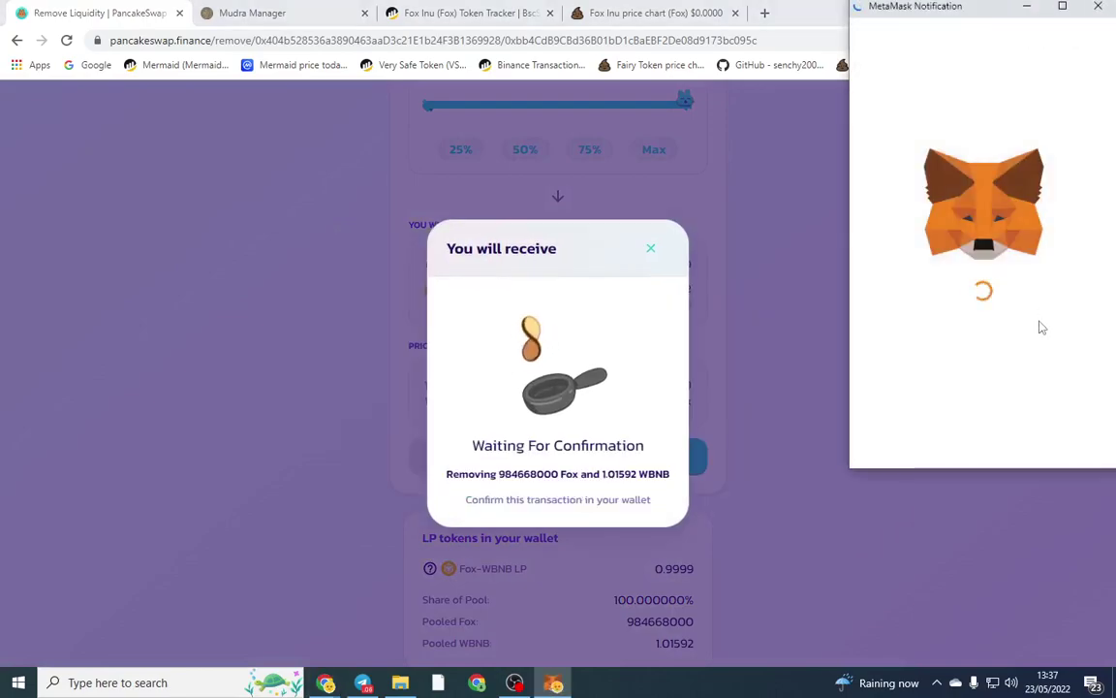
pyautogui.scroll(-3, 1046, 388)
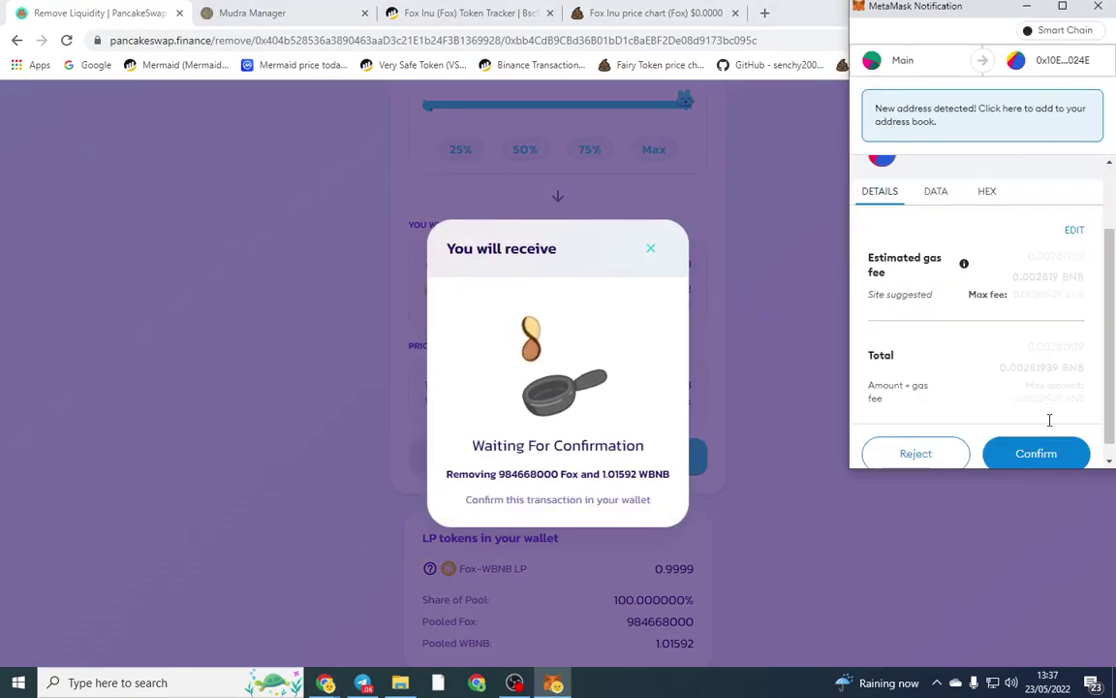
pyautogui.click(1039, 450)
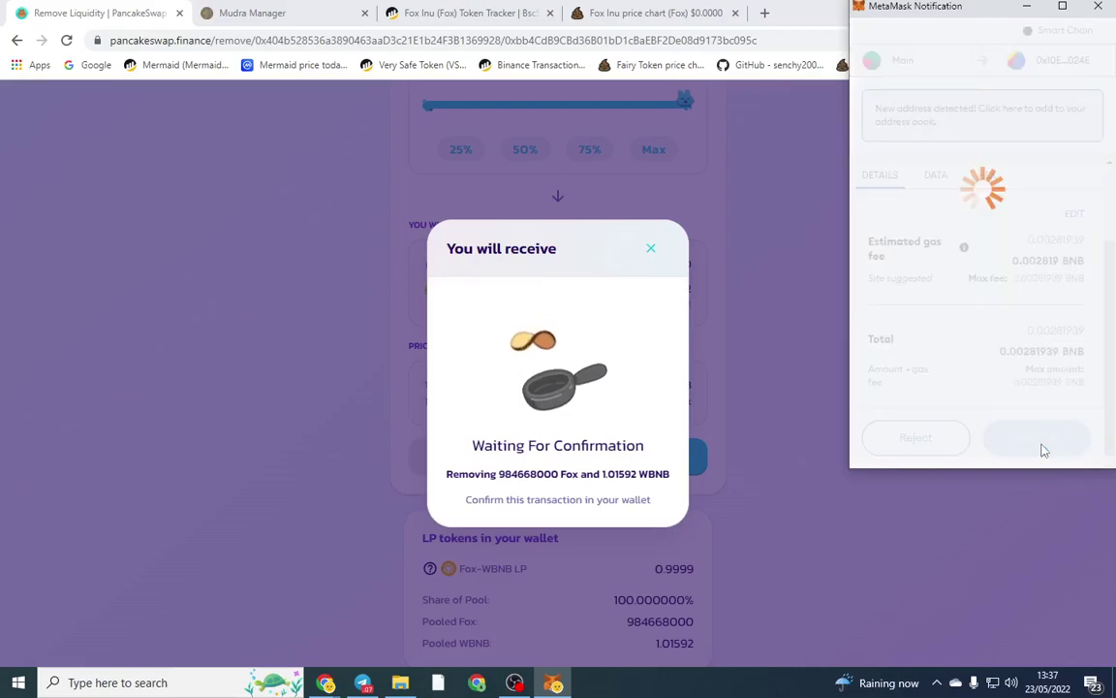
# Check the Fox/BNB LP holdings on the PooCoin chart page, reloading the page to refresh them
pyautogui.click(636, 11)
pyautogui.moveTo(12, 332); pyautogui.dragTo(182, 334)
pyautogui.click(184, 337)
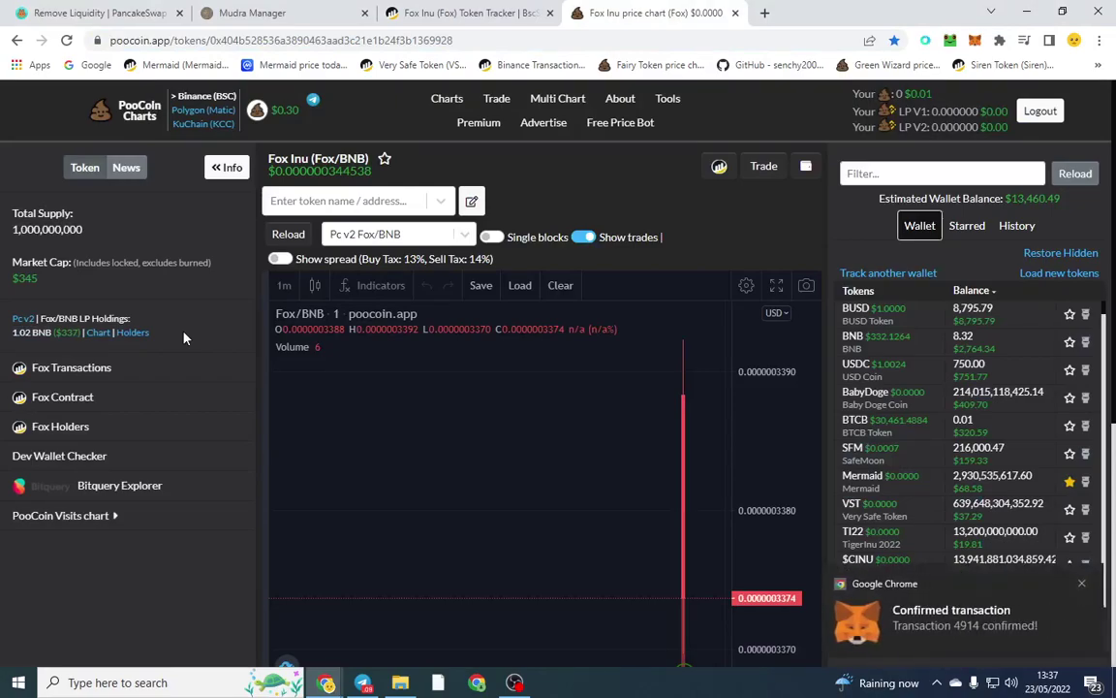
pyautogui.click(66, 40)
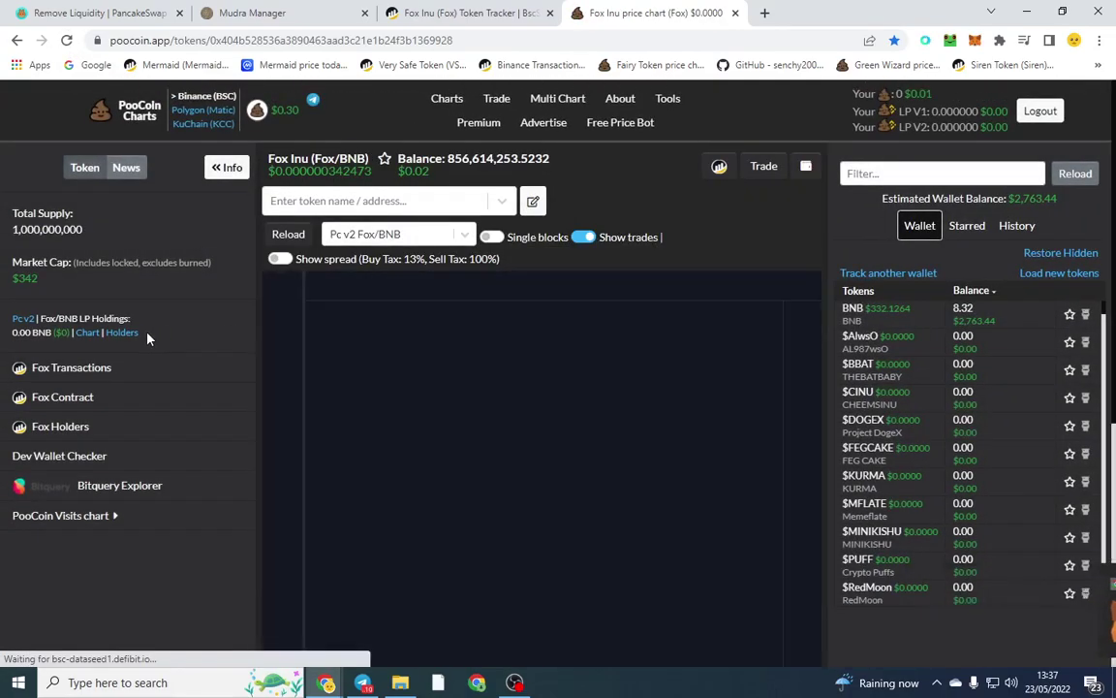
pyautogui.tripleClick(147, 338)
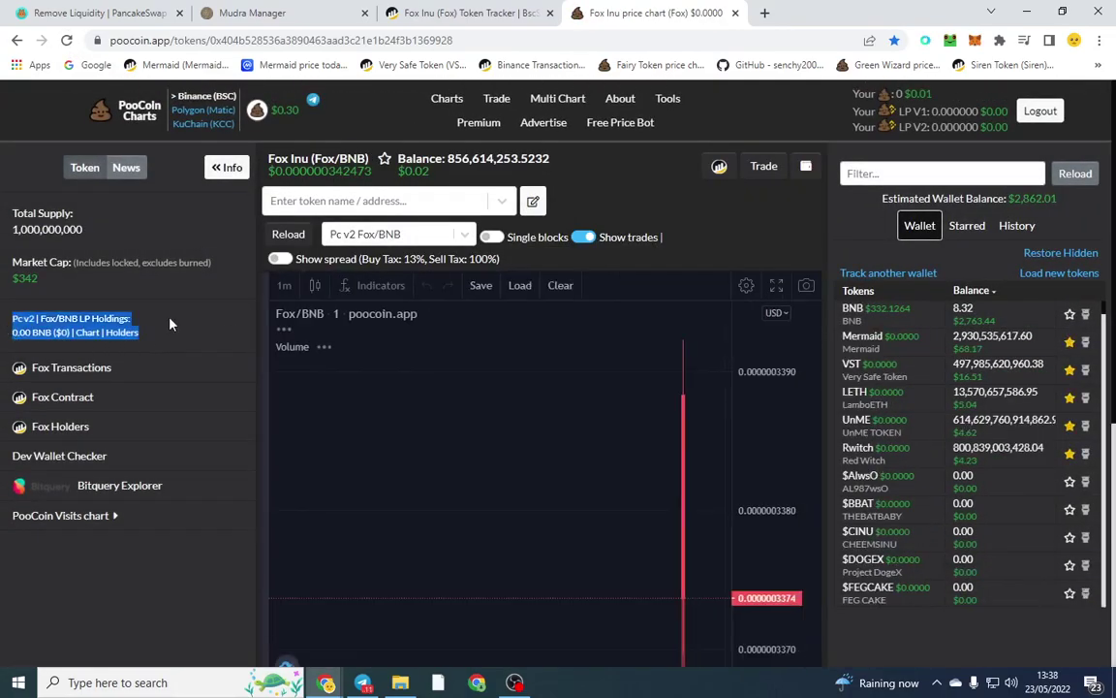
# Open the Fox Inu token on BscScan from PooCoin and refresh its transfers to find the Remove Liquidity entry
pyautogui.click(718, 168)
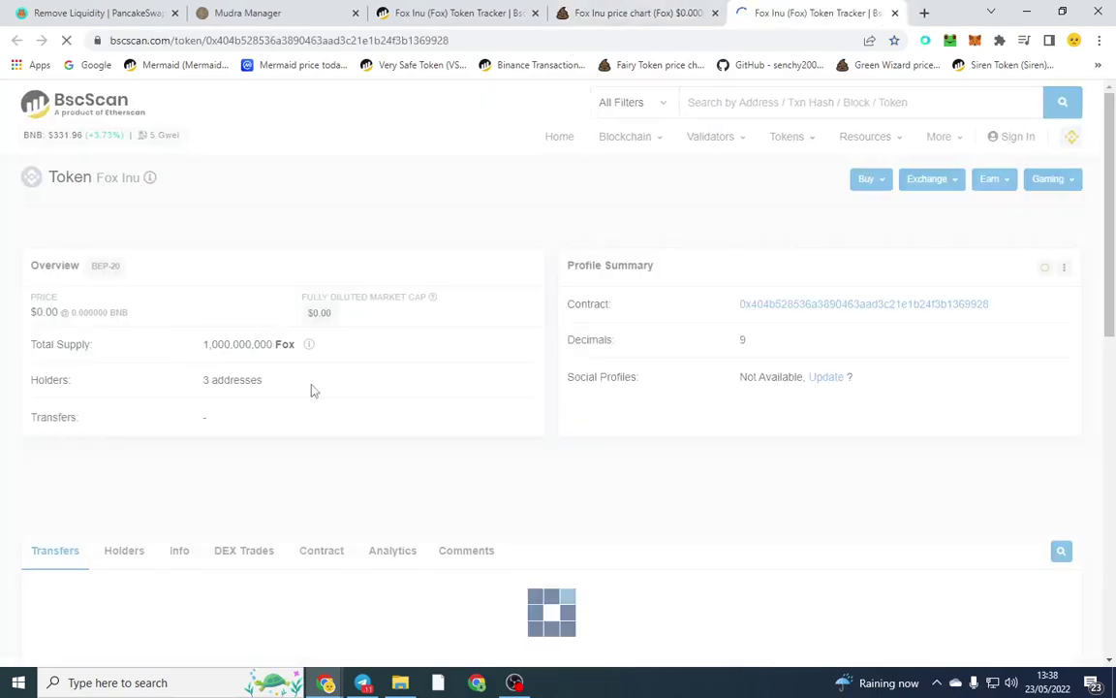
pyautogui.scroll(-4, 300, 383)
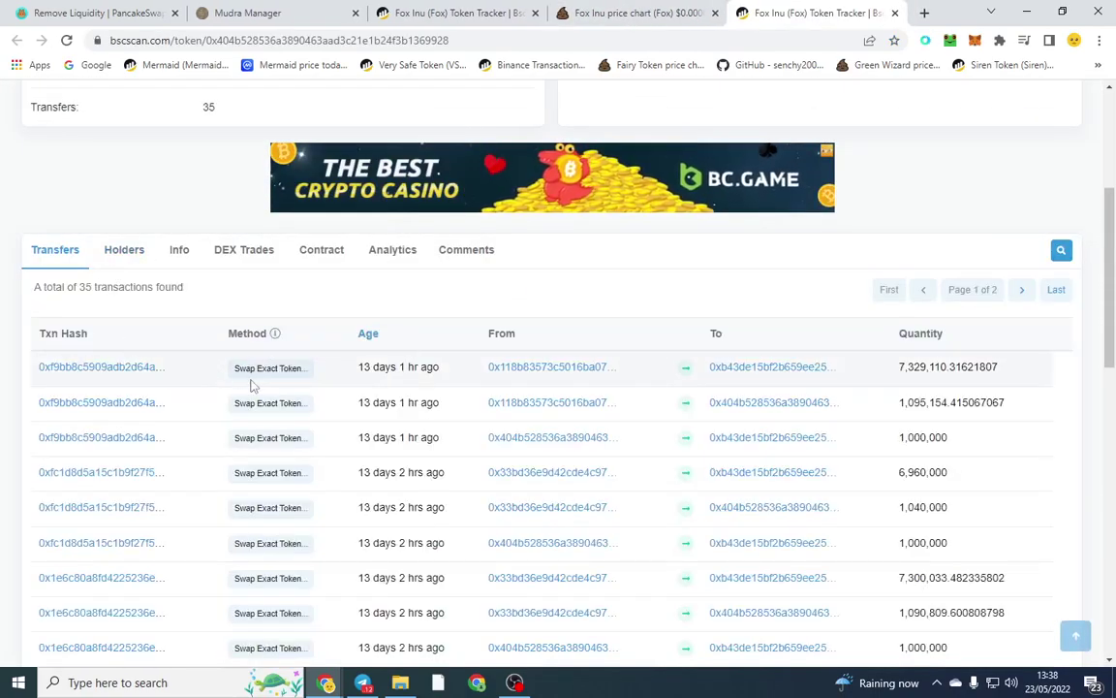
pyautogui.click(66, 39)
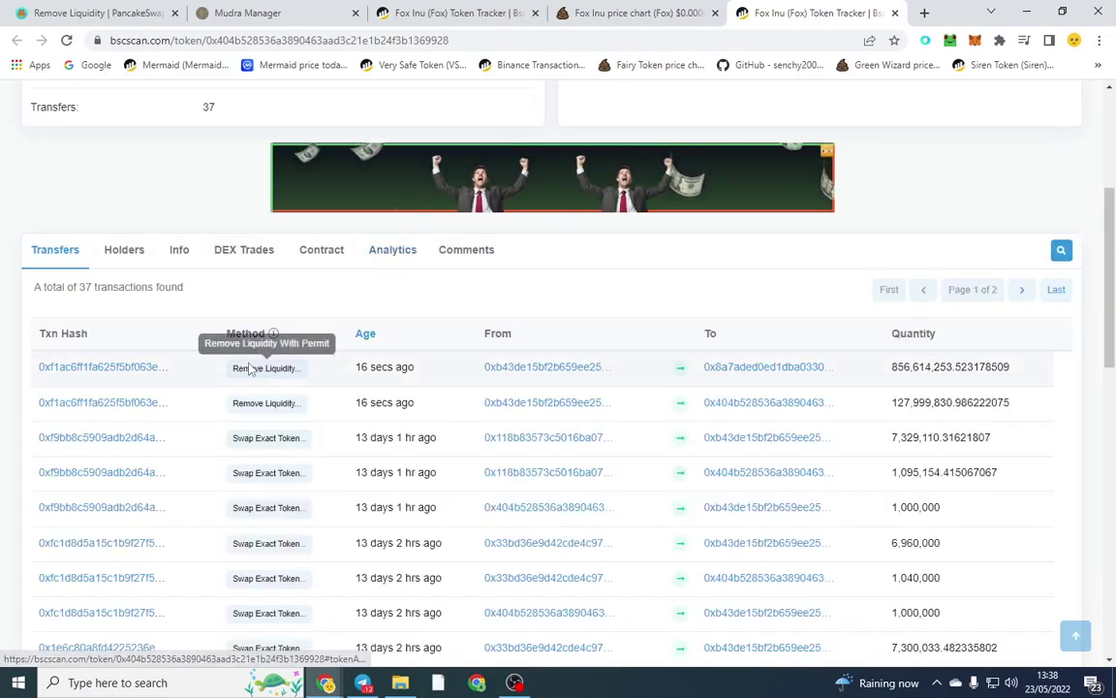
pyautogui.moveTo(254, 368); pyautogui.dragTo(316, 371)
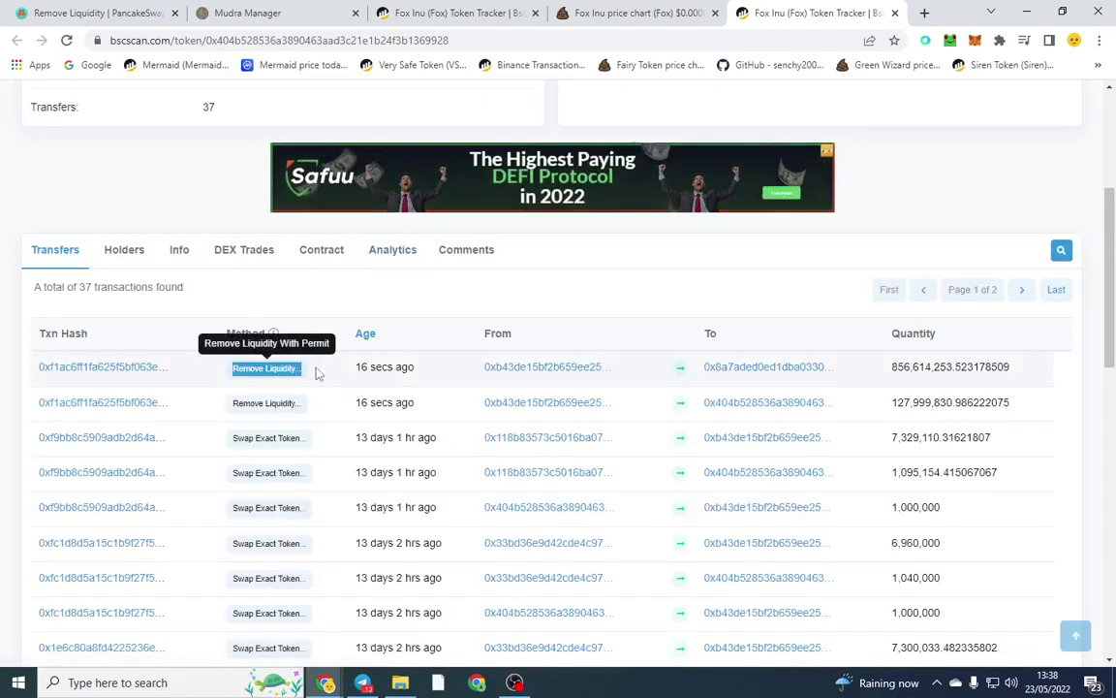
# Open the latest Remove Liquidity transaction and examine the amount and dollar value of the Wrapped BNB transferred
pyautogui.click(121, 368)
pyautogui.scroll(-4, 493, 354)
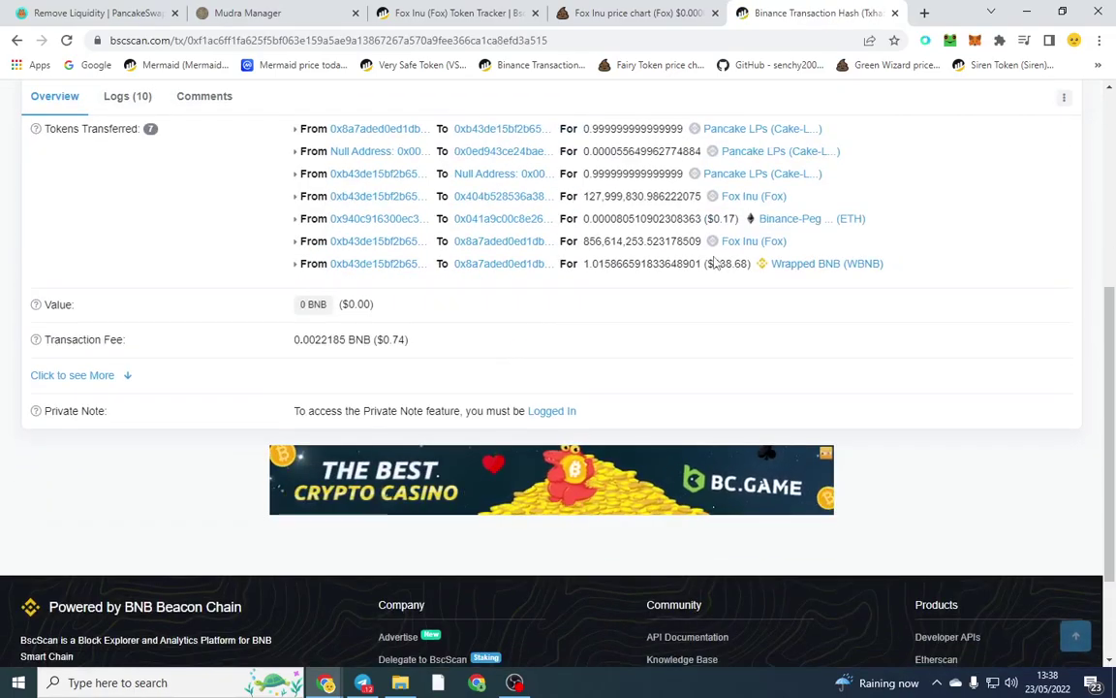
pyautogui.moveTo(704, 264); pyautogui.dragTo(742, 263)
pyautogui.click(725, 330)
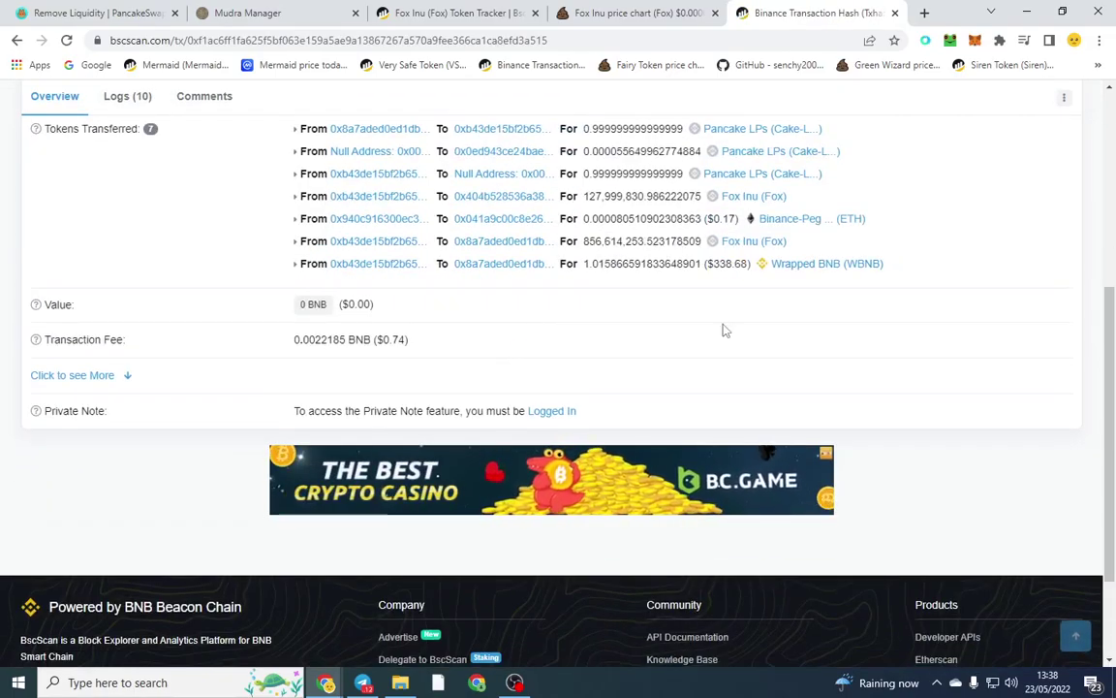
pyautogui.moveTo(598, 264); pyautogui.dragTo(659, 263)
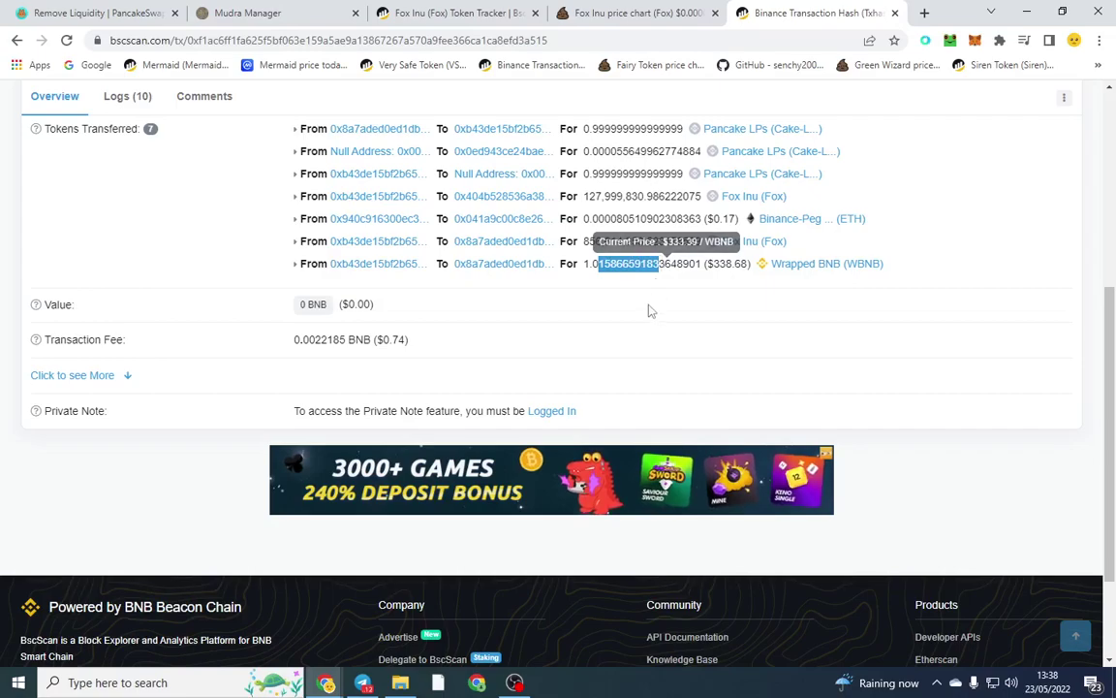
pyautogui.click(649, 312)
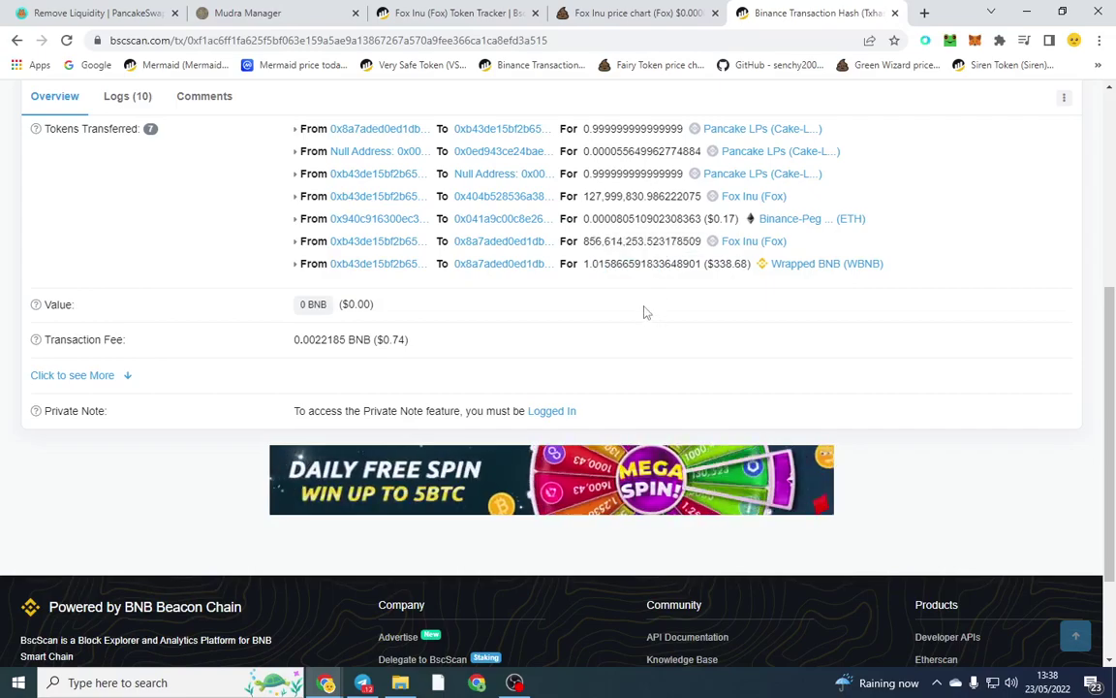
# Return to PancakeSwap, close the removal dialog, and open the token swap with WBNB selected as the token to receive
pyautogui.click(43, 7)
pyautogui.click(558, 491)
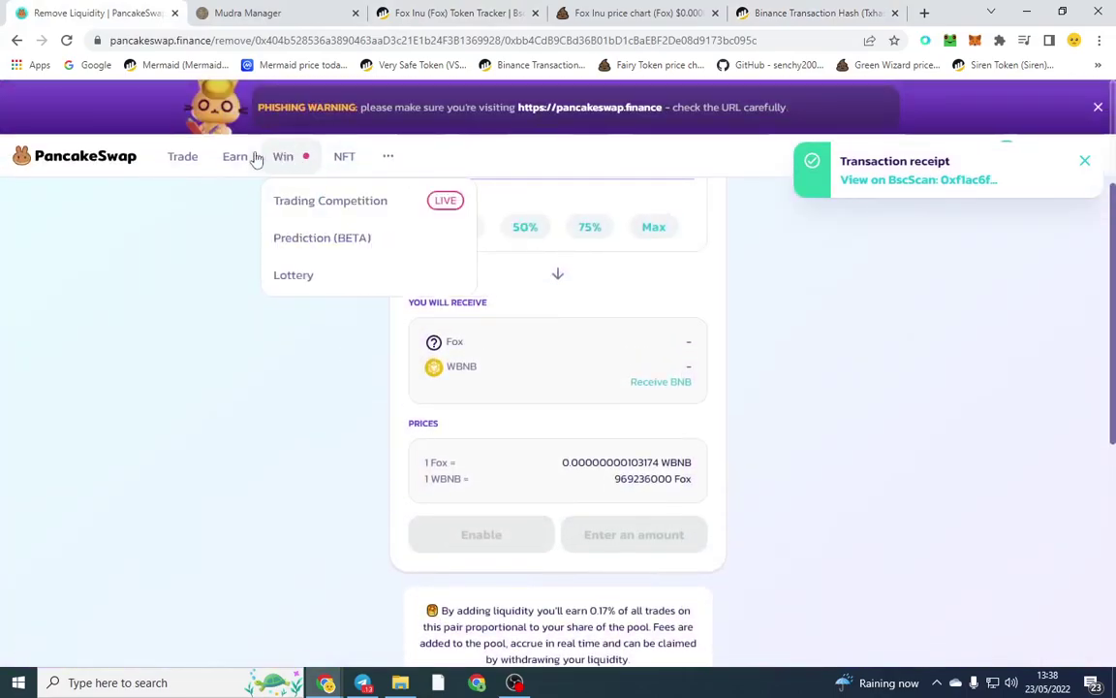
pyautogui.moveTo(187, 169)
pyautogui.click(187, 199)
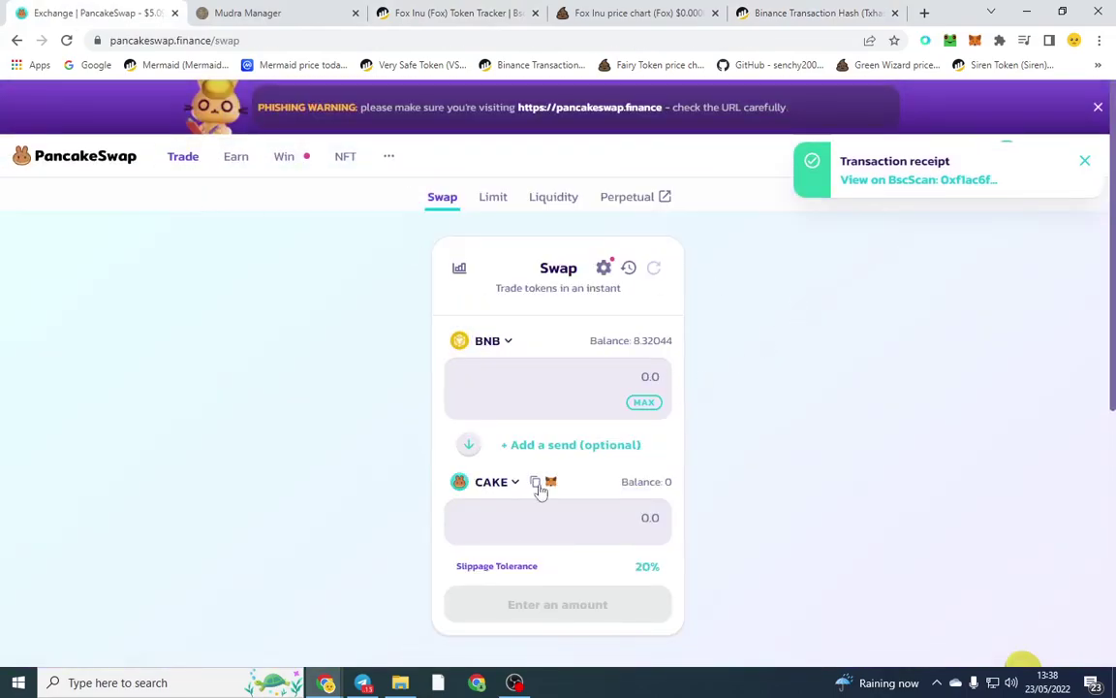
pyautogui.click(496, 484)
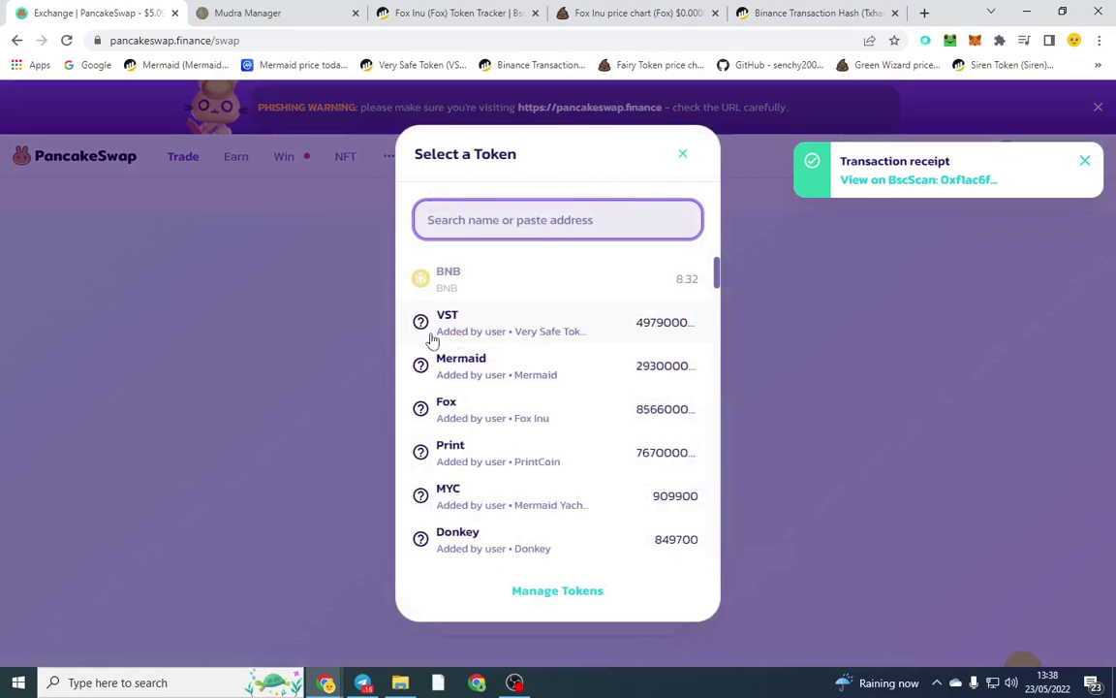
pyautogui.write('wbnb')
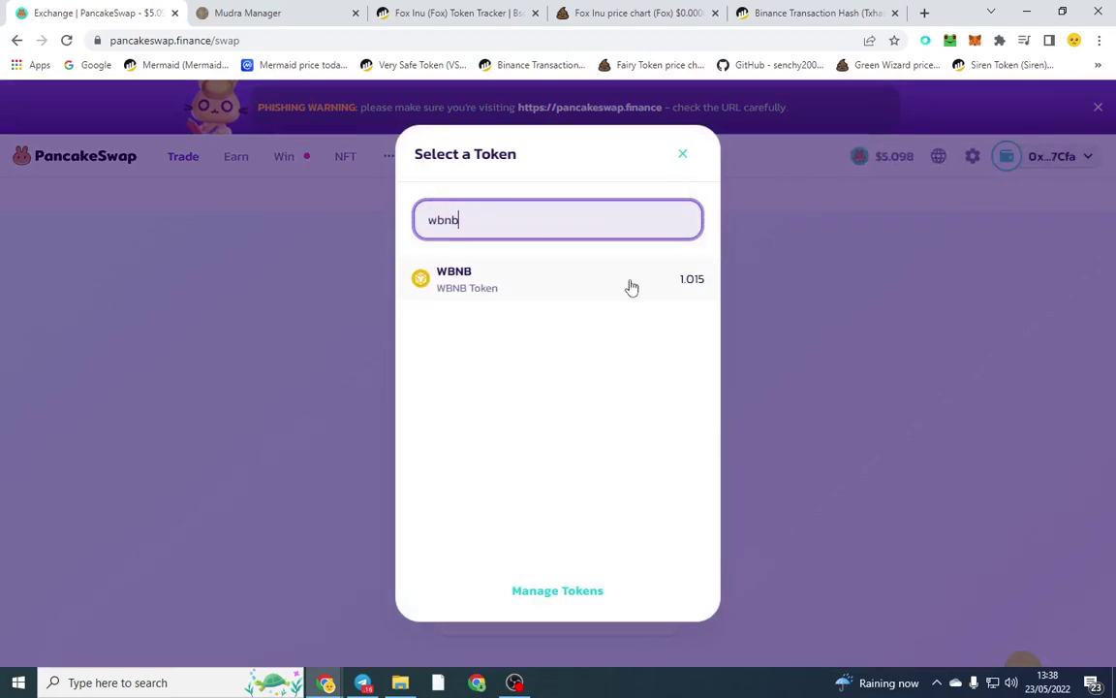
pyautogui.click(610, 284)
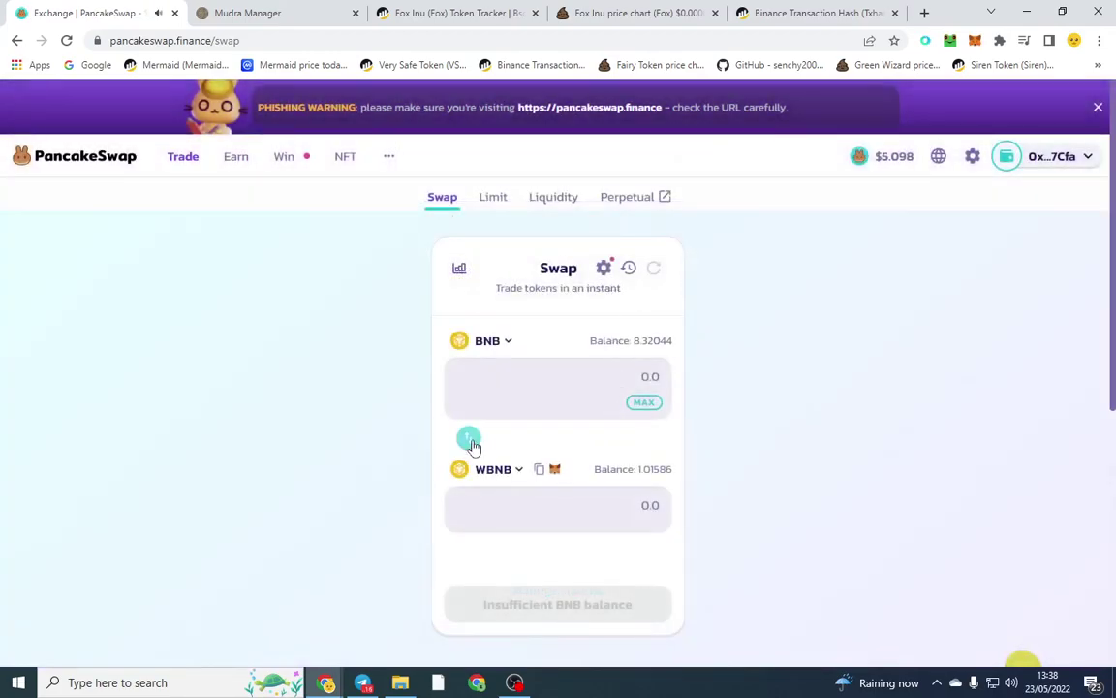
# Reverse the swap to WBNB into BNB, unwrap the full WBNB balance, and confirm the transaction in MetaMask
pyautogui.click(468, 438)
pyautogui.click(647, 407)
pyautogui.scroll(-1, 668, 456)
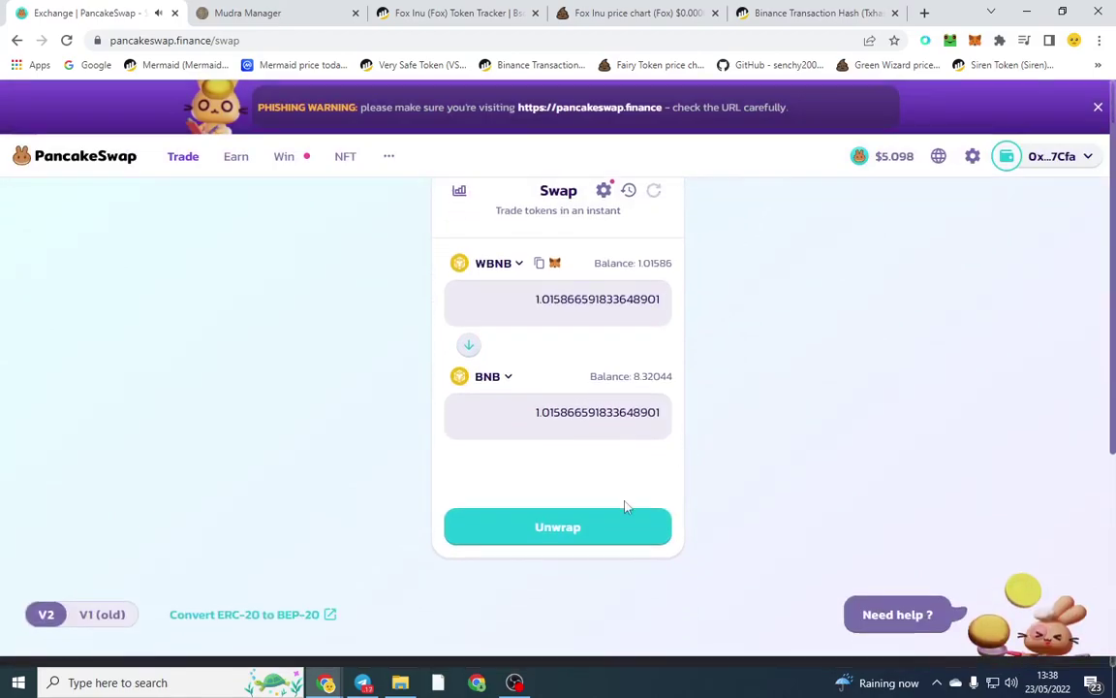
pyautogui.click(622, 525)
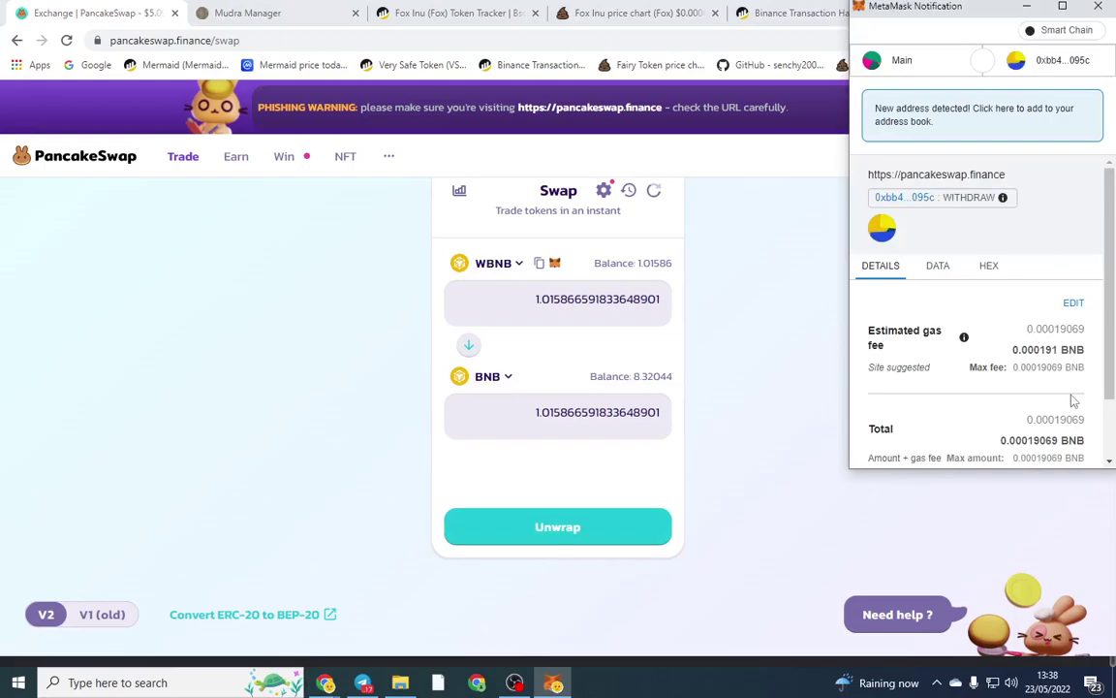
pyautogui.scroll(-2, 1045, 448)
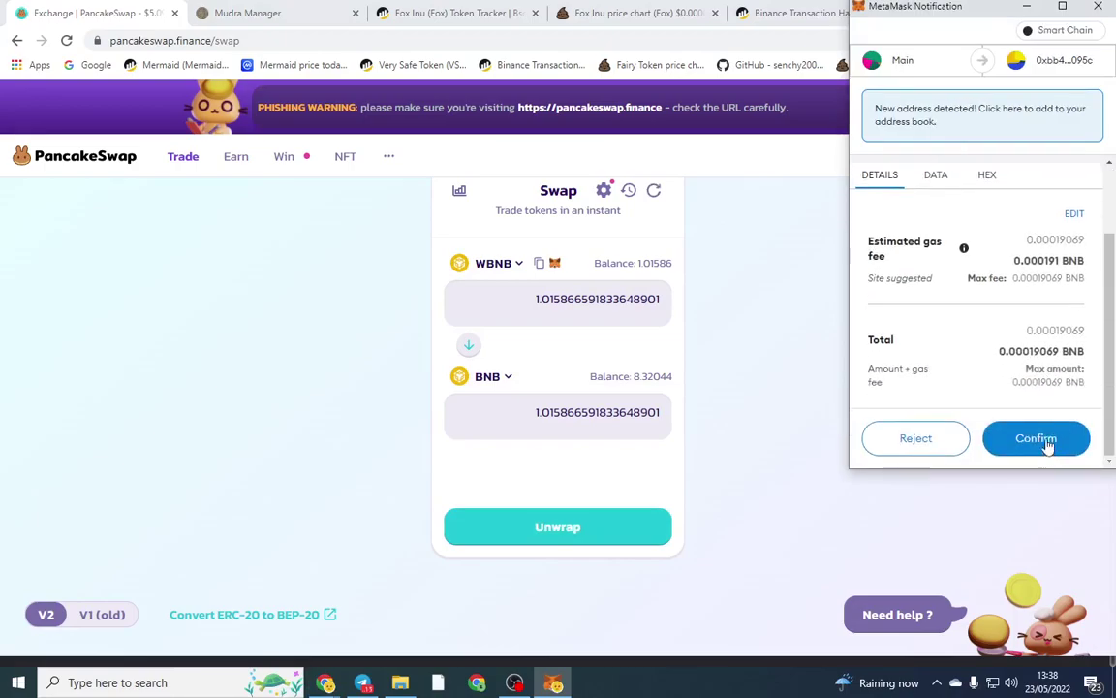
pyautogui.click(1041, 441)
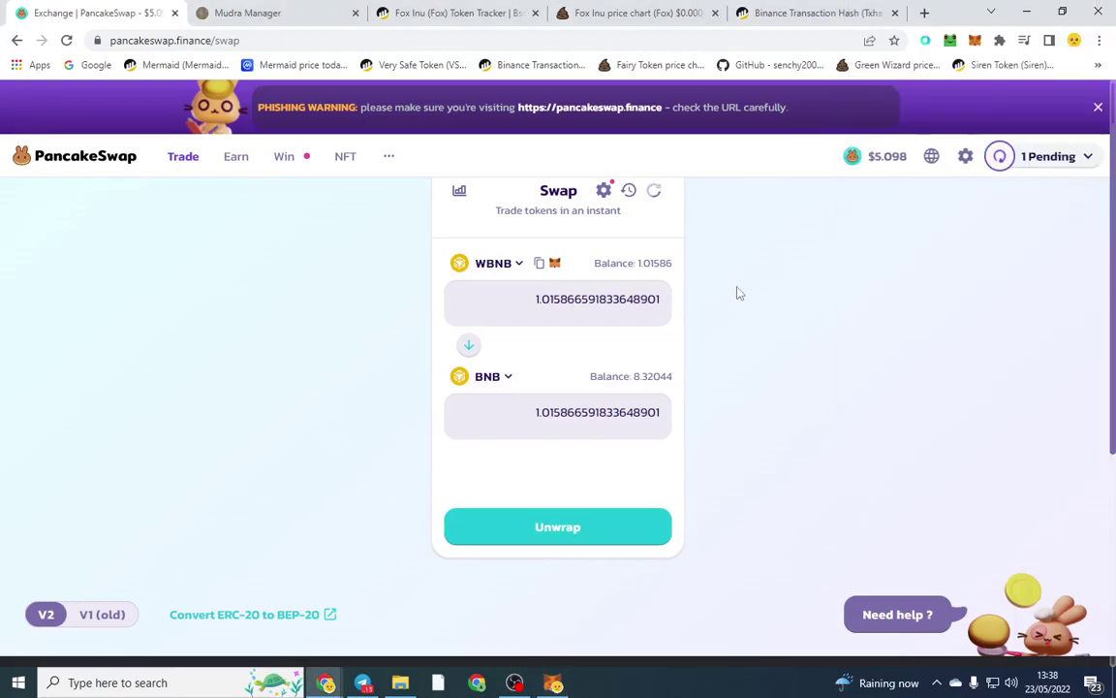